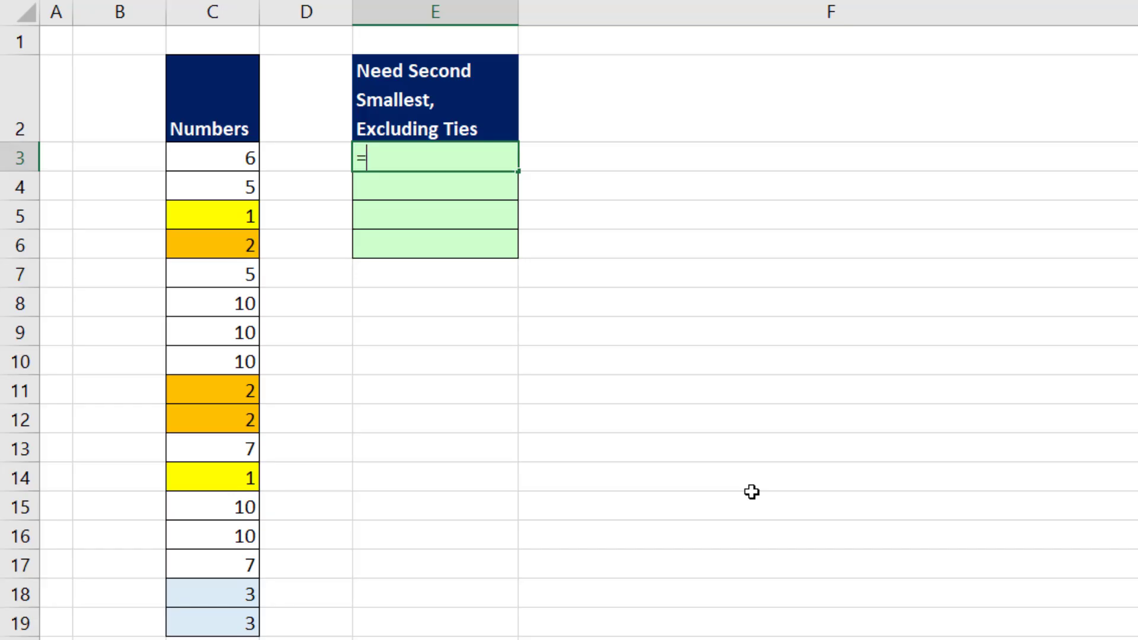
Enter =SMALL(C3:C19,2) in E3, which returns 1 because the smallest value 1 is tied.
{"action": "type", "text": "sm"}
{"action": "key", "text": "Tab"}
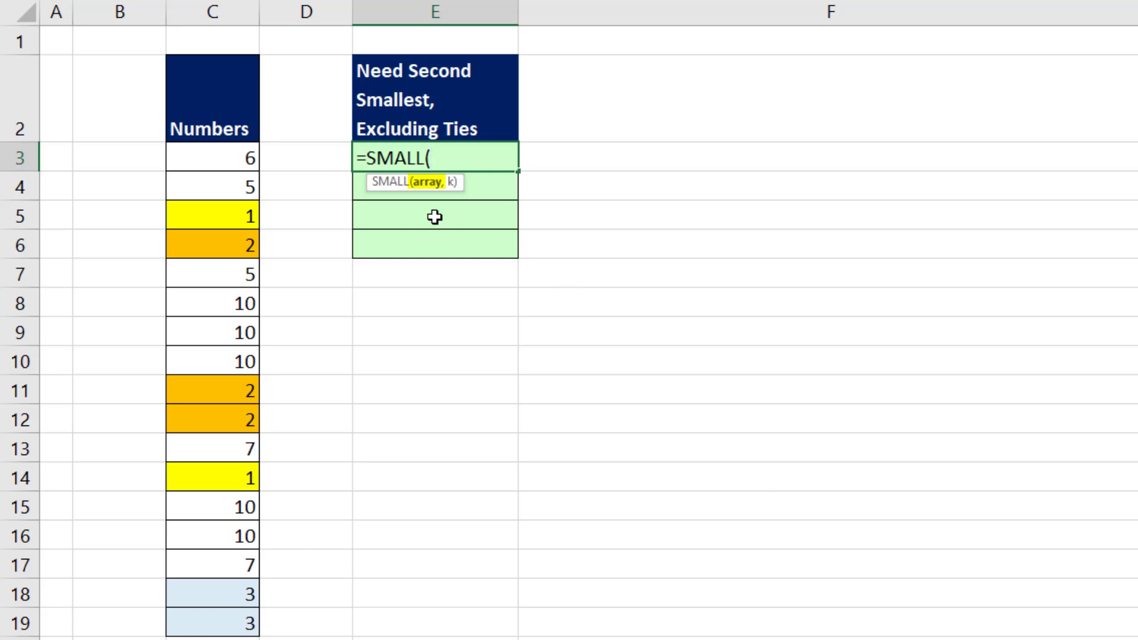
{"action": "left_click_drag", "start_coordinate": [229, 162], "coordinate": [198, 610]}
{"action": "type", "text": ","}
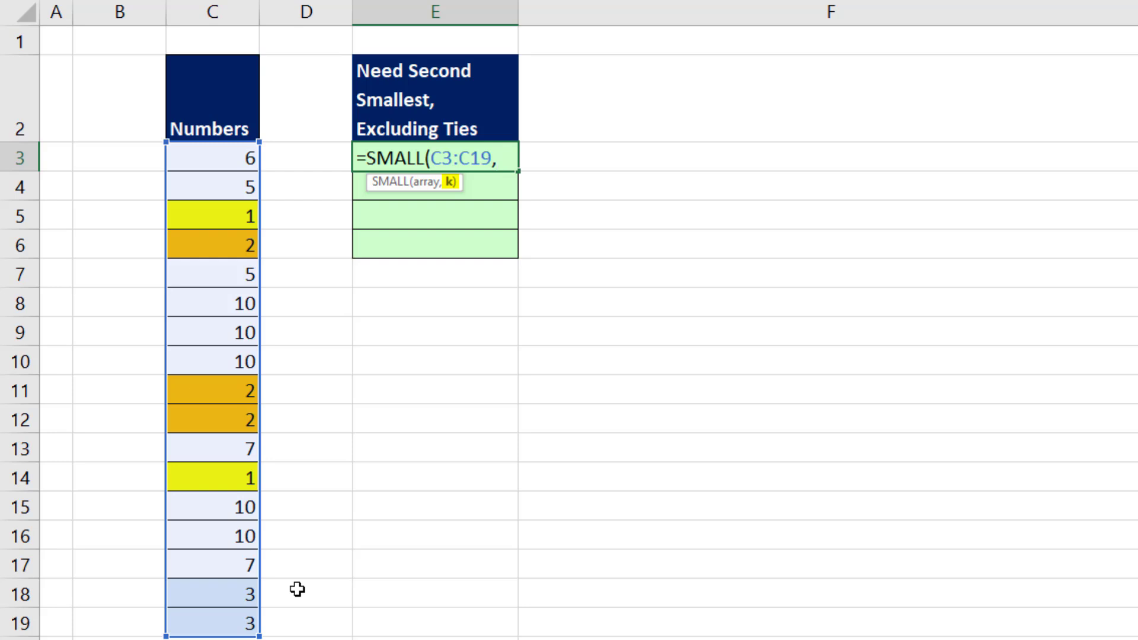
{"action": "type", "text": "2"}
{"action": "key", "text": "BackSpace"}
{"action": "type", "text": ")"}
{"action": "key", "text": "ctrl+Return"}
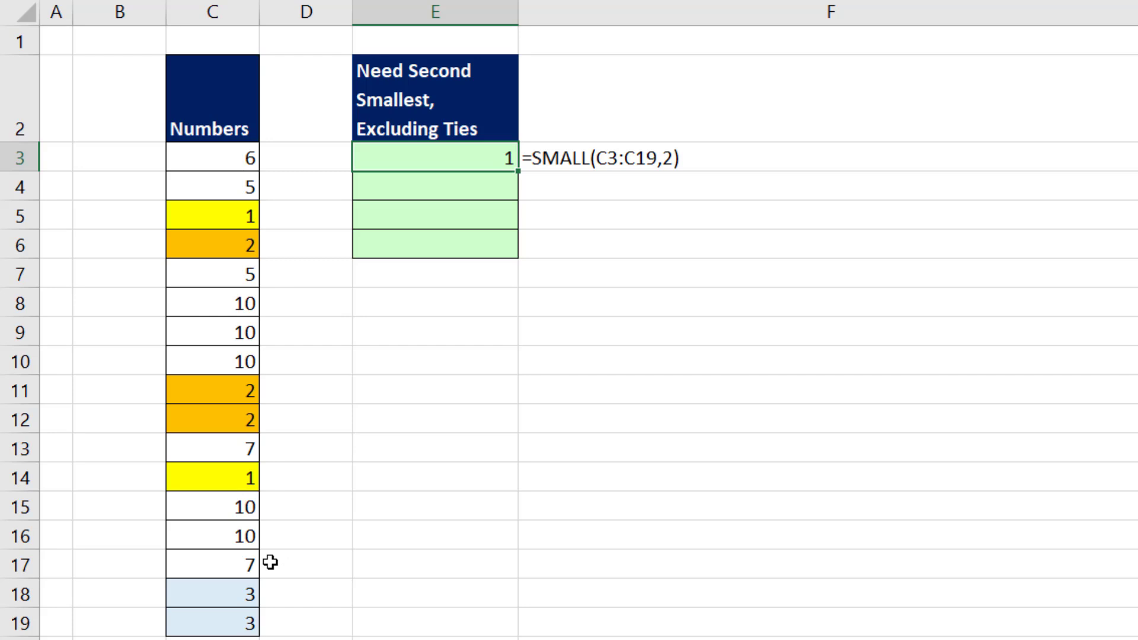
In E4, build =UNIQUE(C3:C19) and preview its distinct values with F9, then undo the preview.
{"action": "left_click", "coordinate": [439, 188]}
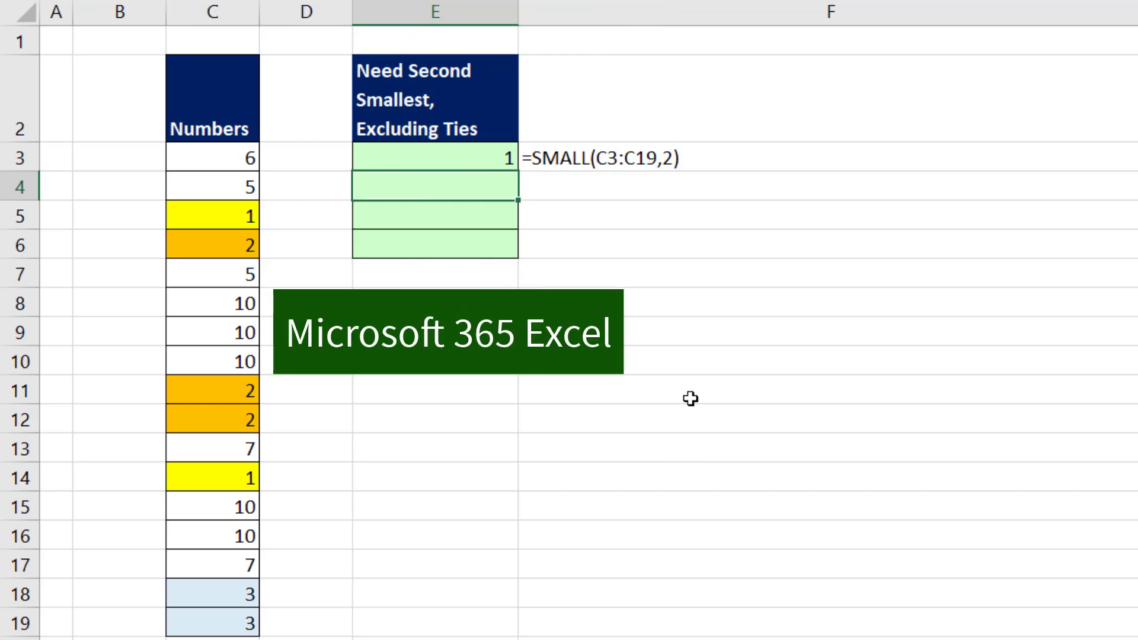
{"action": "type", "text": "=uniq"}
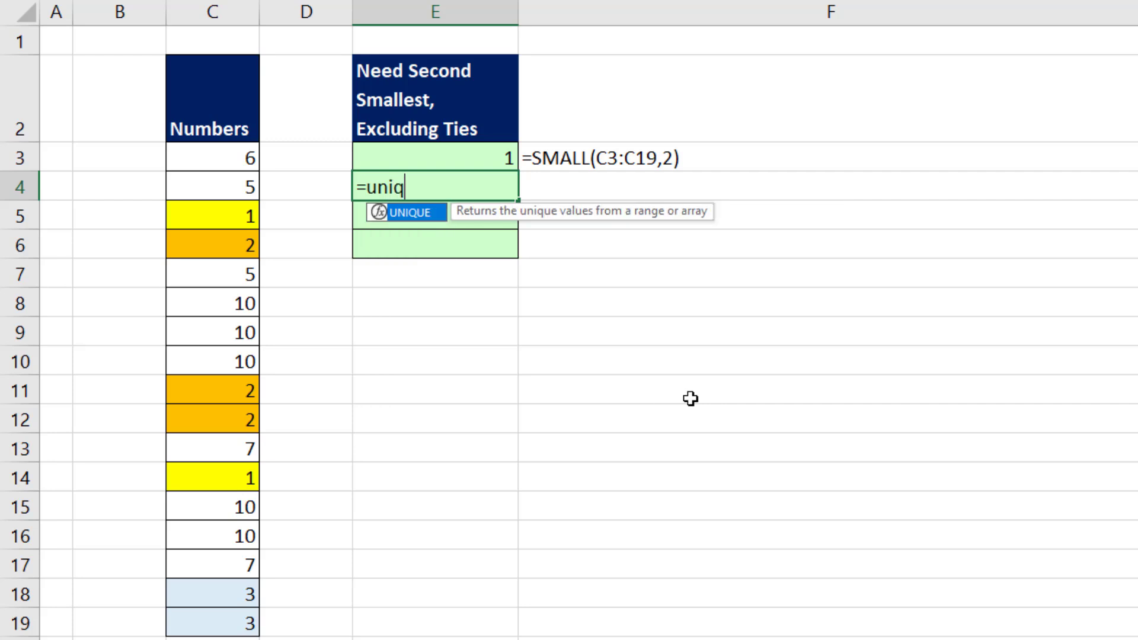
{"action": "key", "text": "Tab"}
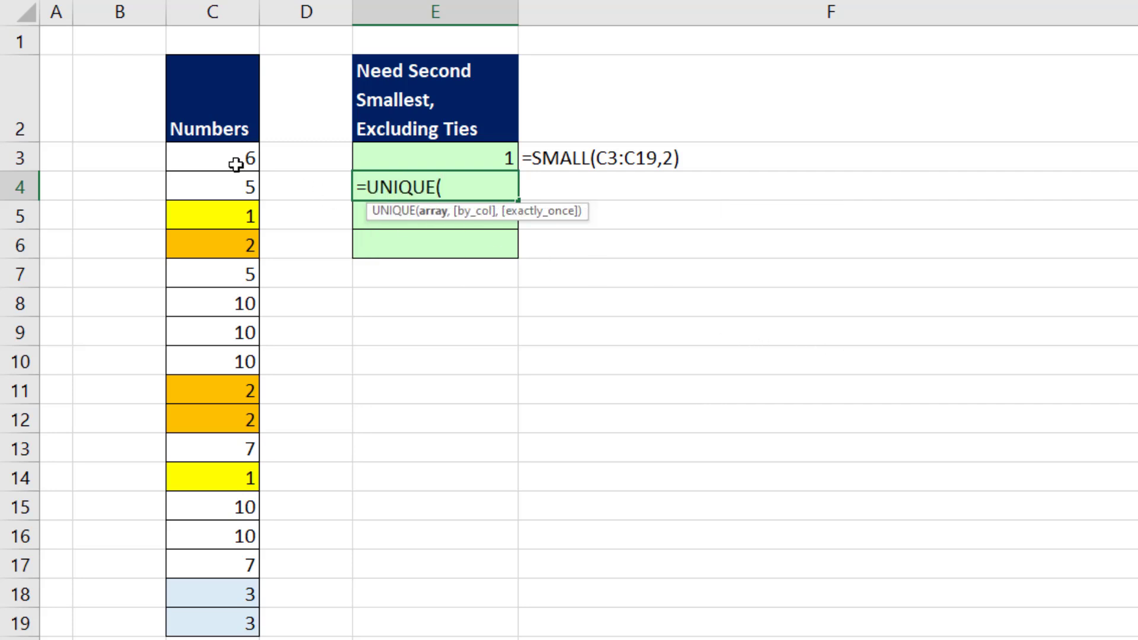
{"action": "left_click_drag", "start_coordinate": [234, 161], "coordinate": [244, 624]}
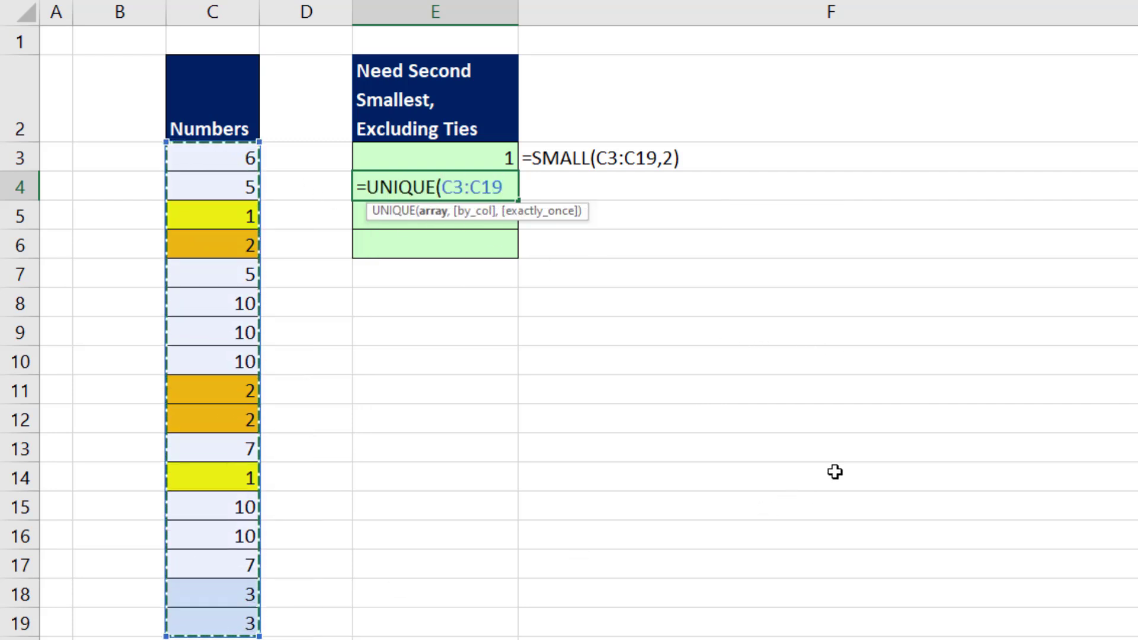
{"action": "type", "text": ")"}
{"action": "key", "text": "F9"}
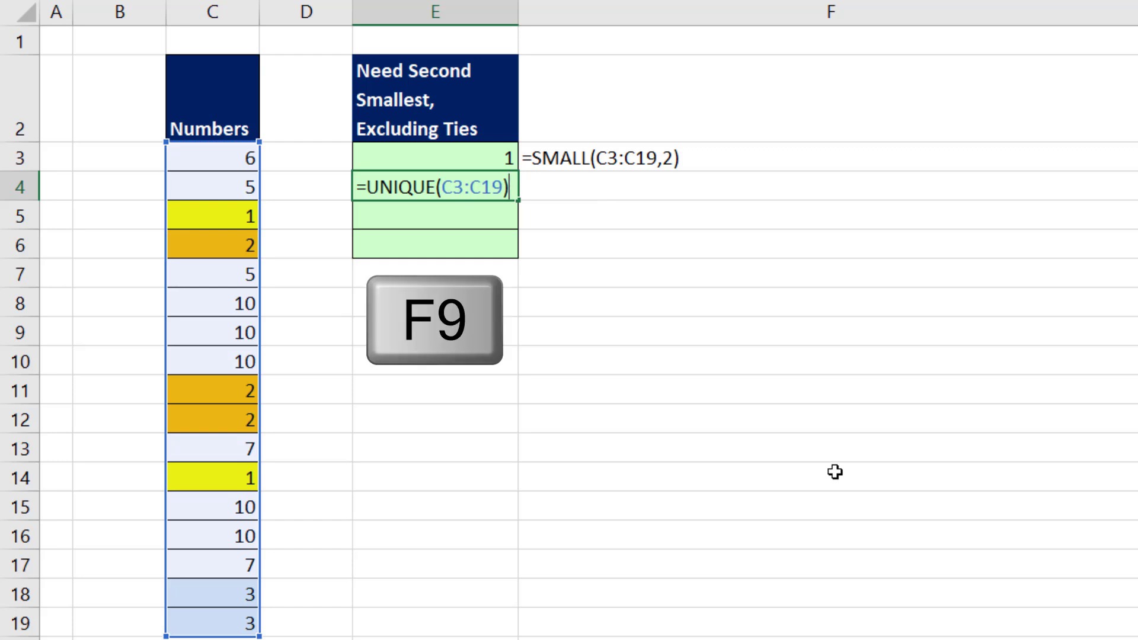
{"action": "key", "text": "F9"}
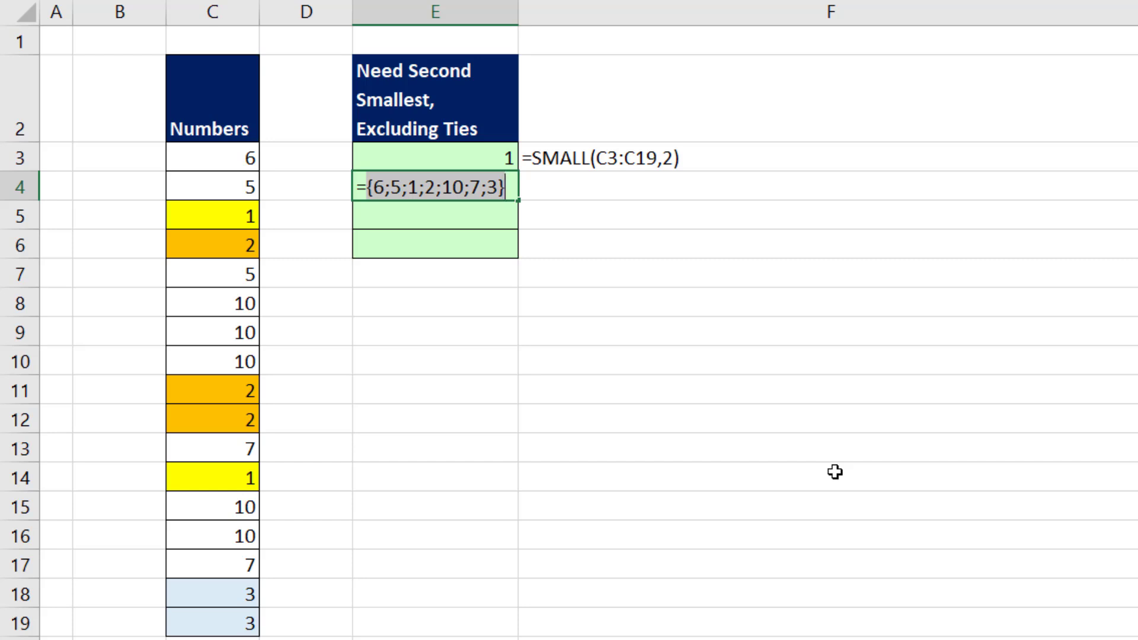
{"action": "key", "text": "ctrl+z"}
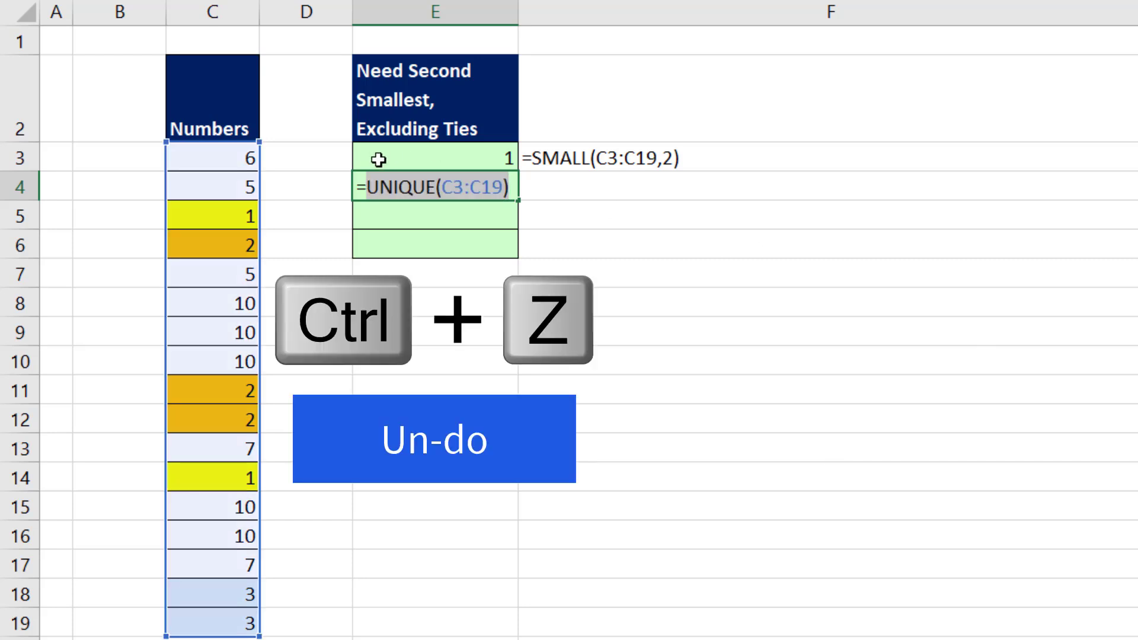
Wrap it as =SMALL(UNIQUE(C3:C19),G4), which returns 2.
{"action": "left_click", "coordinate": [363, 186]}
{"action": "type", "text": "sm"}
{"action": "key", "text": "Tab"}
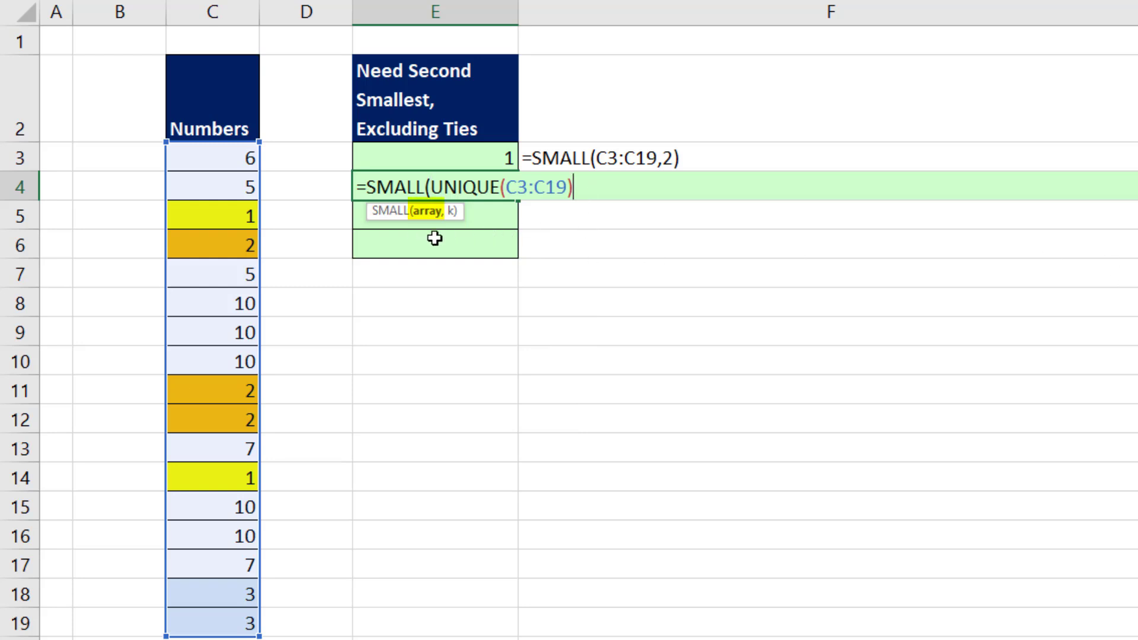
{"action": "type", "text": ","}
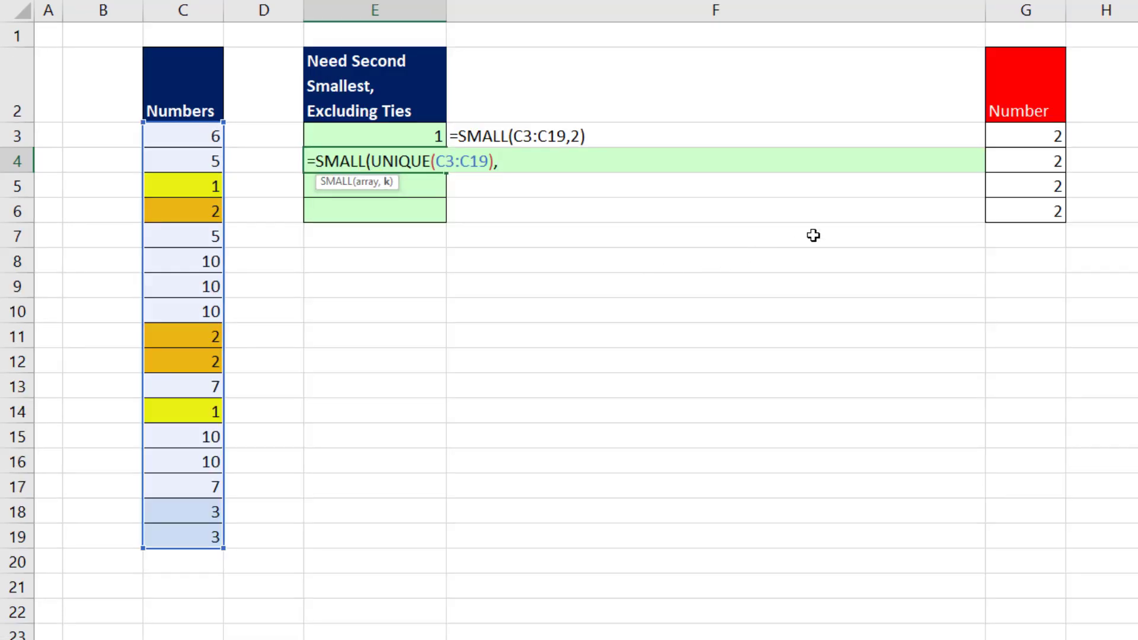
{"action": "left_click", "coordinate": [1025, 157]}
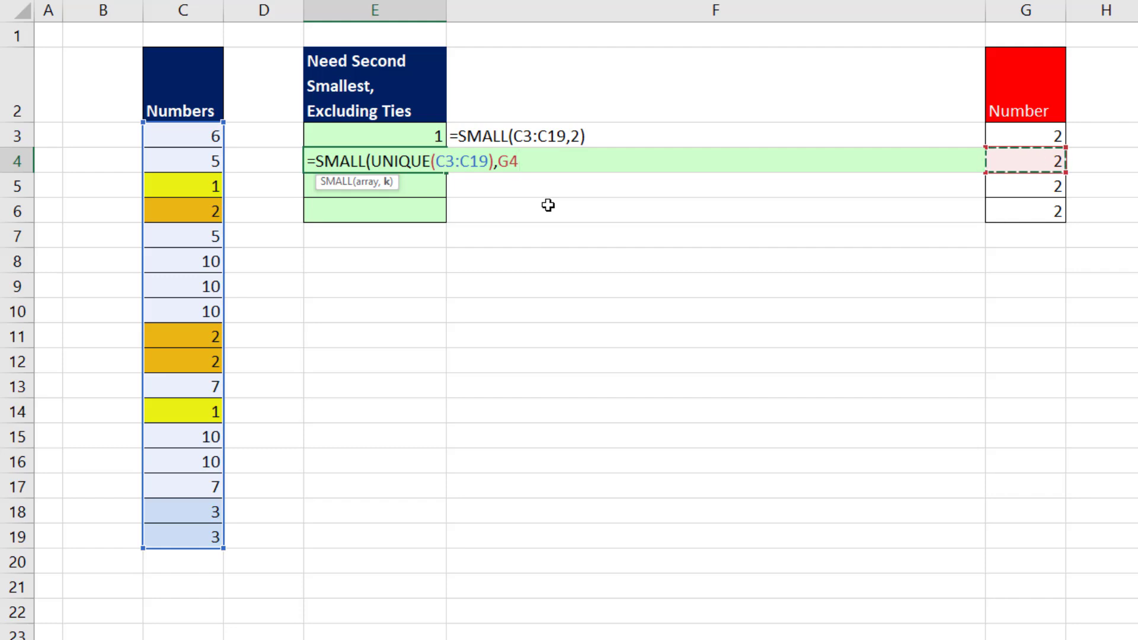
{"action": "type", "text": ")"}
{"action": "key", "text": "Return"}
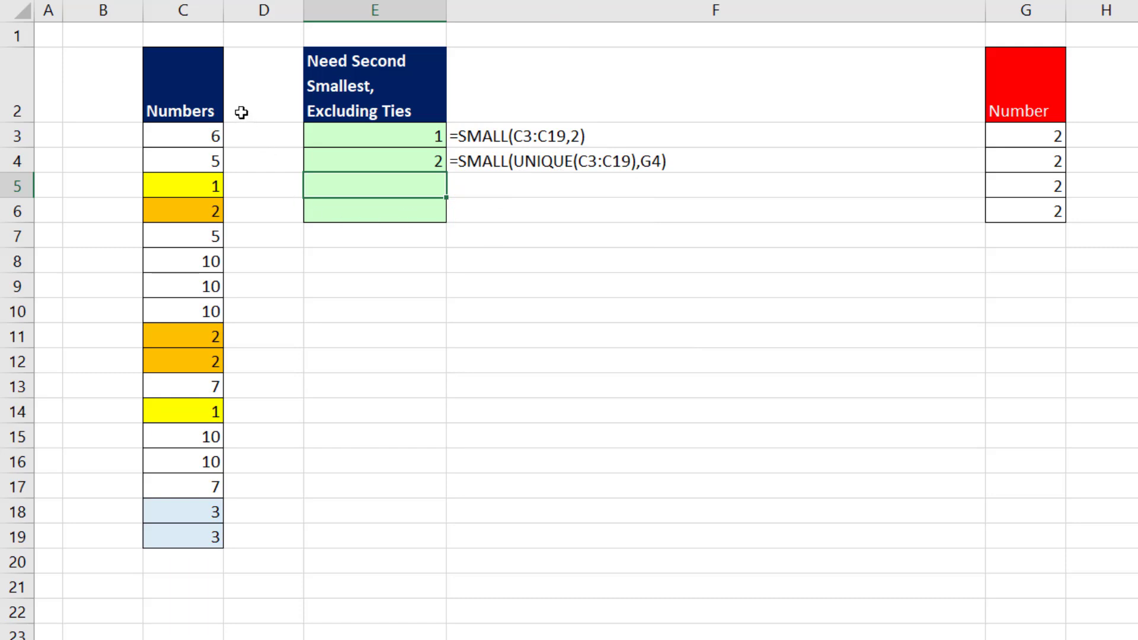
Fill B3:B19 with =C3>MIN($C$3:$C$19) to flag each number above the list minimum.
{"action": "left_click", "coordinate": [72, 139]}
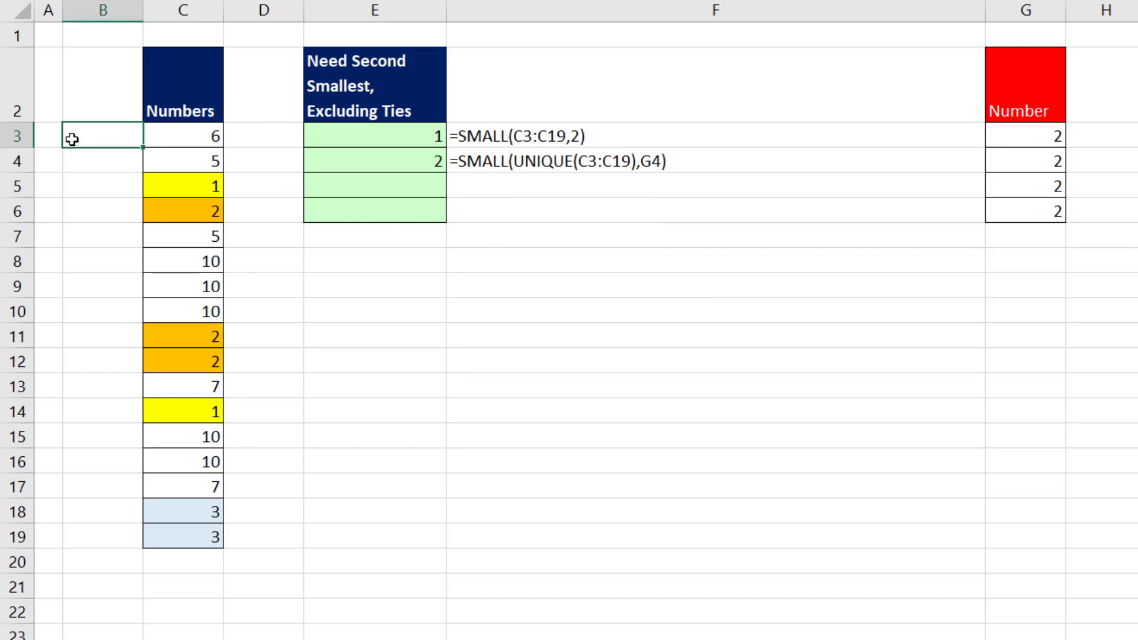
{"action": "type", "text": "="}
{"action": "left_click", "coordinate": [160, 129]}
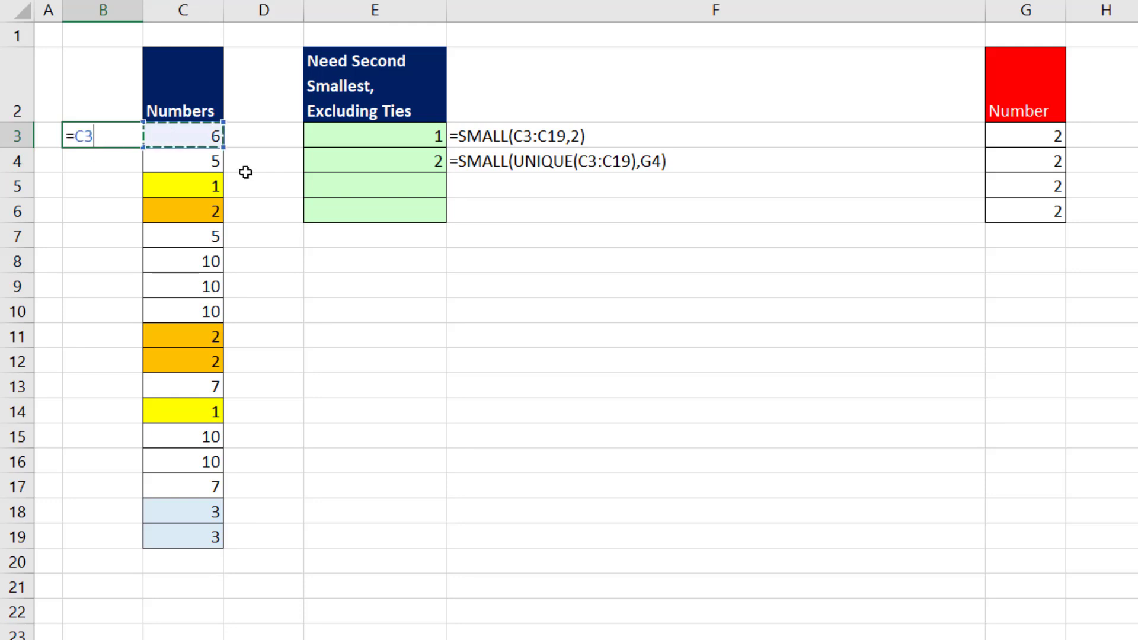
{"action": "type", "text": ">"}
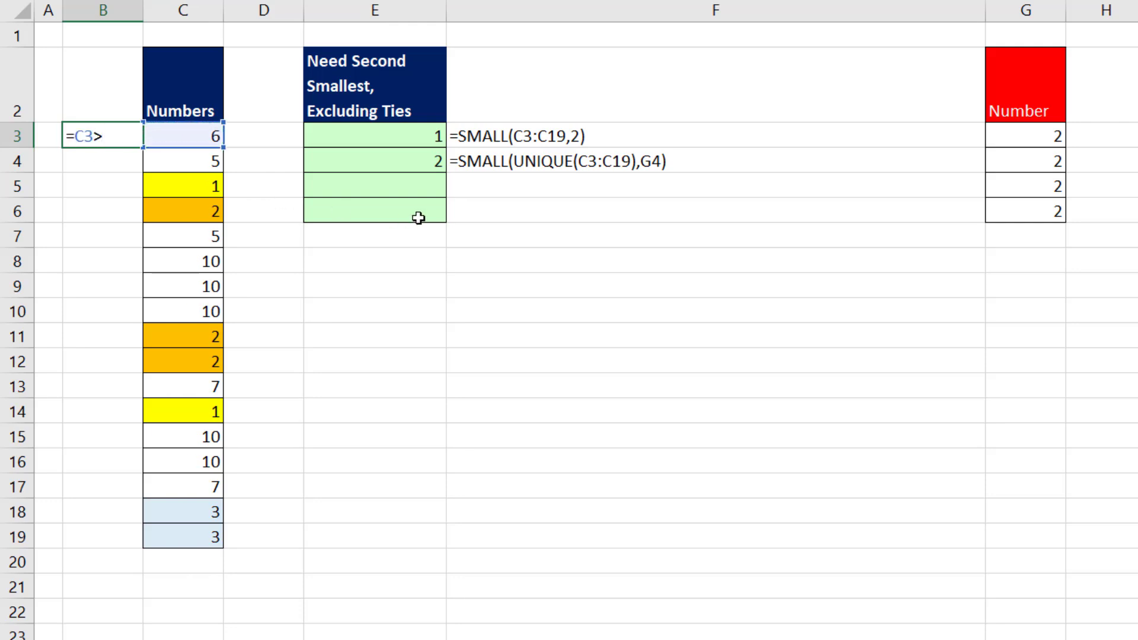
{"action": "type", "text": "MIN("}
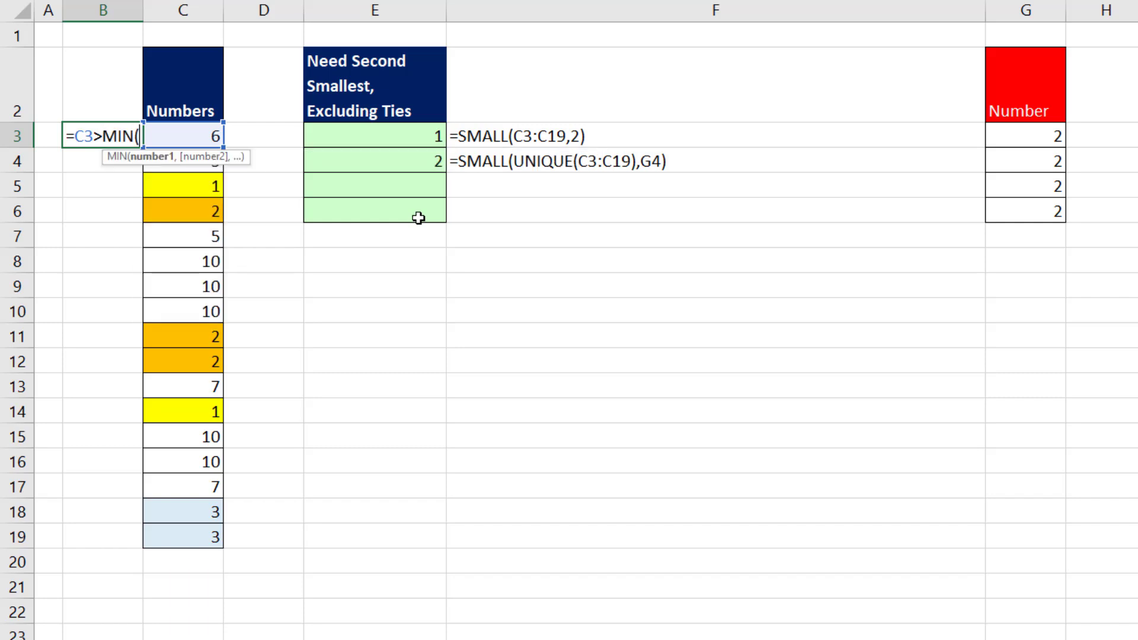
{"action": "left_click_drag", "start_coordinate": [196, 530], "coordinate": [196, 131]}
{"action": "key", "text": "F4"}
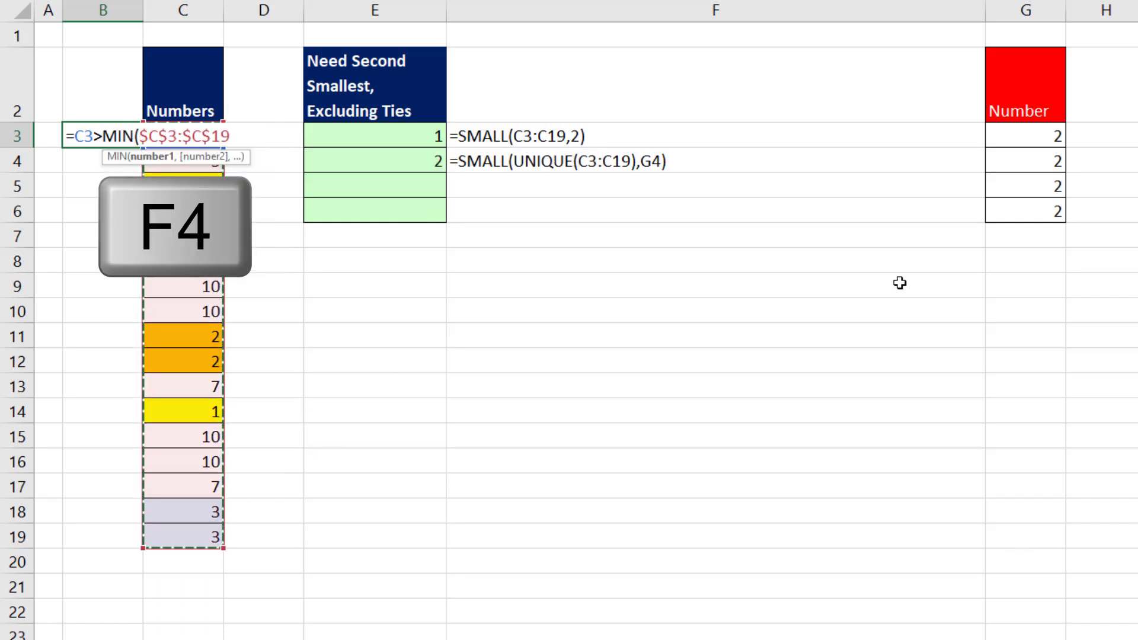
{"action": "type", "text": ")"}
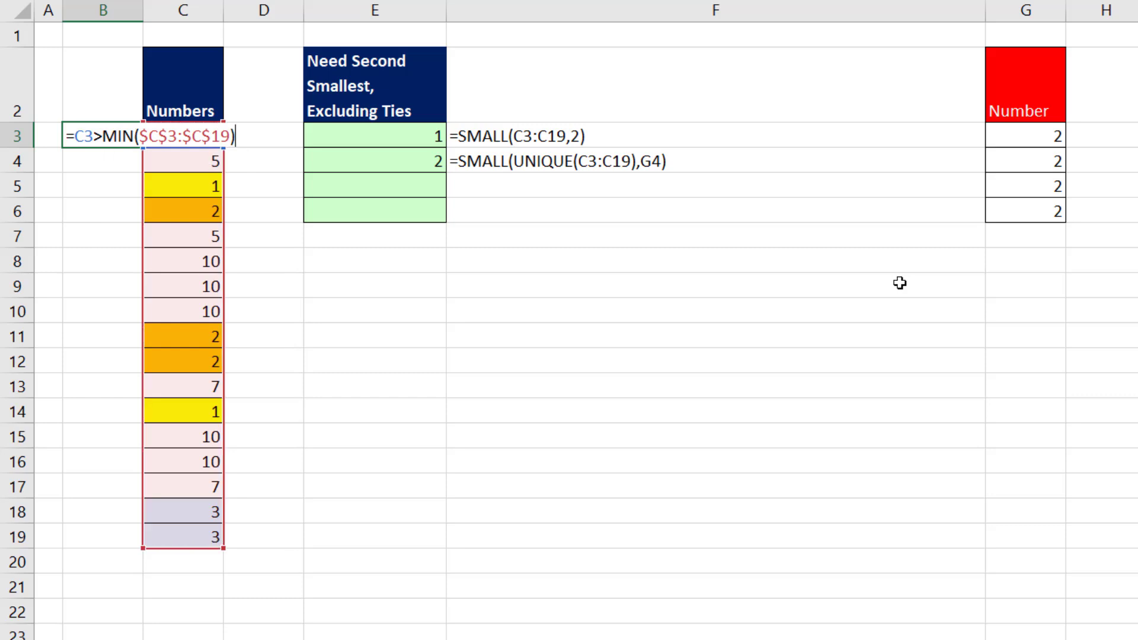
{"action": "key", "text": "ctrl+Return"}
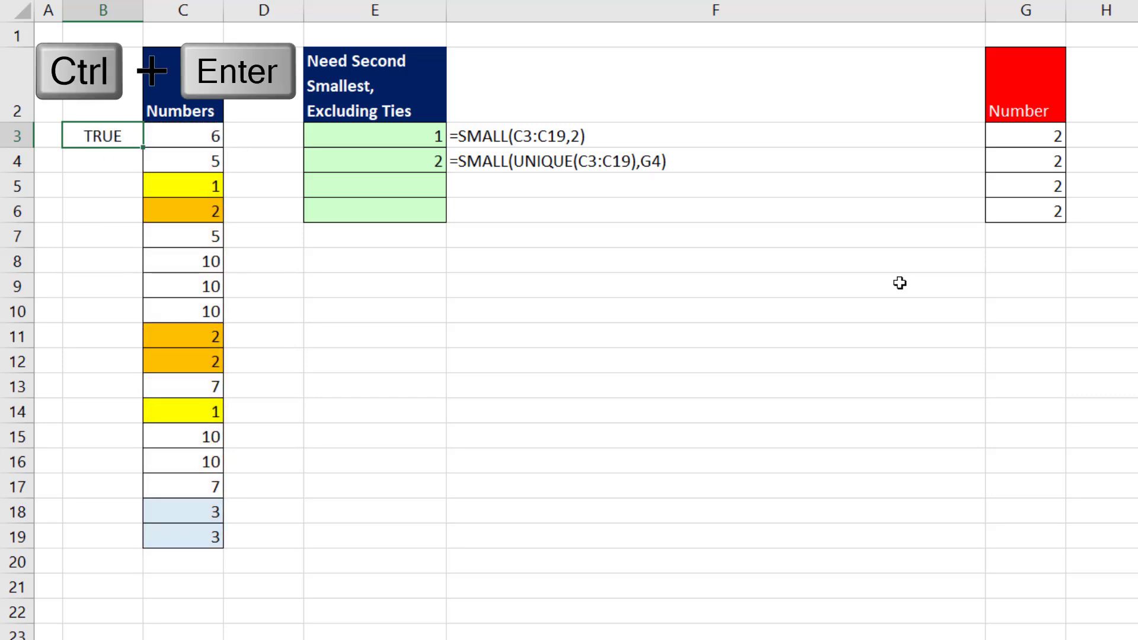
{"action": "left_click_drag", "start_coordinate": [142, 214], "coordinate": [152, 552]}
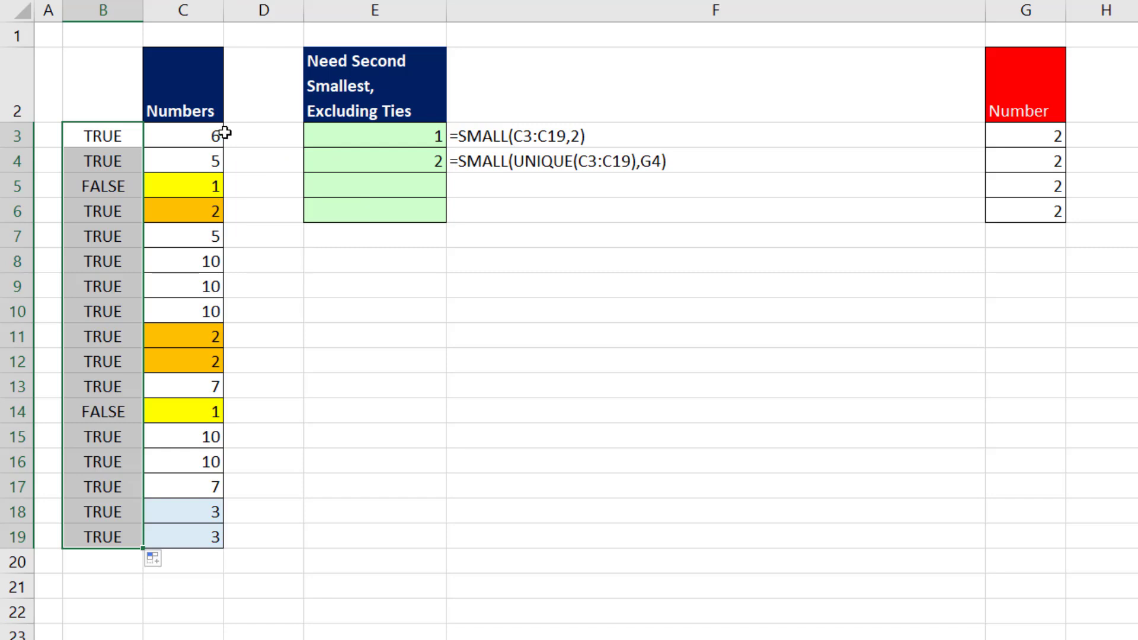
In E5, start =MIN(IF(C3:C19>MIN(C3:C19)) and preview the test as a TRUE/FALSE array.
{"action": "left_click", "coordinate": [364, 193]}
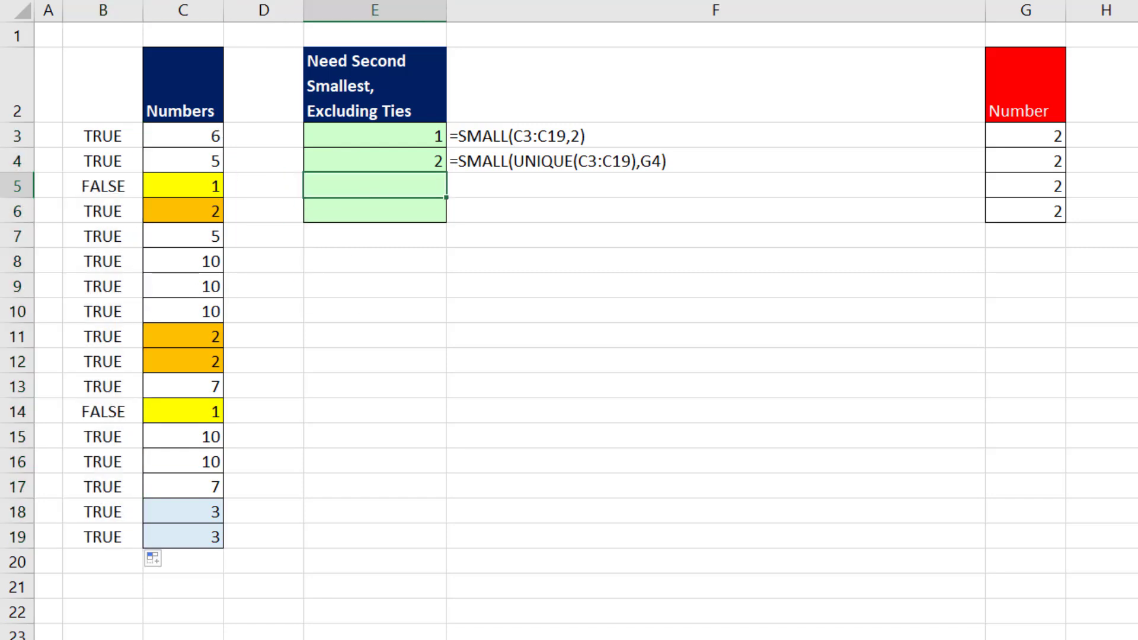
{"action": "type", "text": "=min"}
{"action": "key", "text": "Tab"}
{"action": "type", "text": "if"}
{"action": "key", "text": "Tab"}
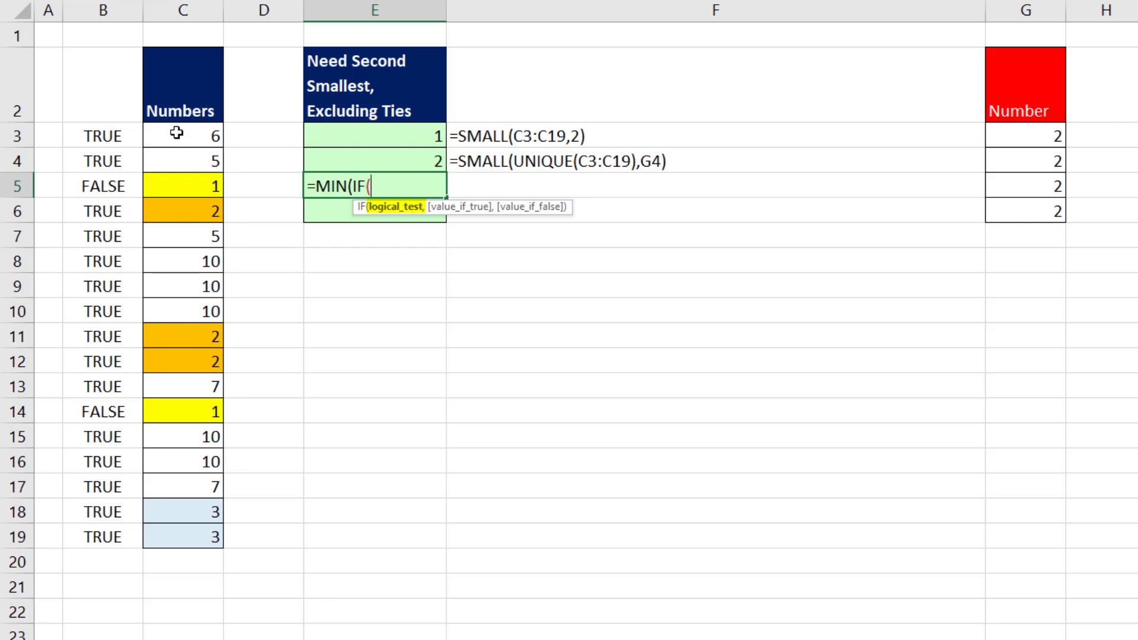
{"action": "left_click_drag", "start_coordinate": [176, 133], "coordinate": [172, 531]}
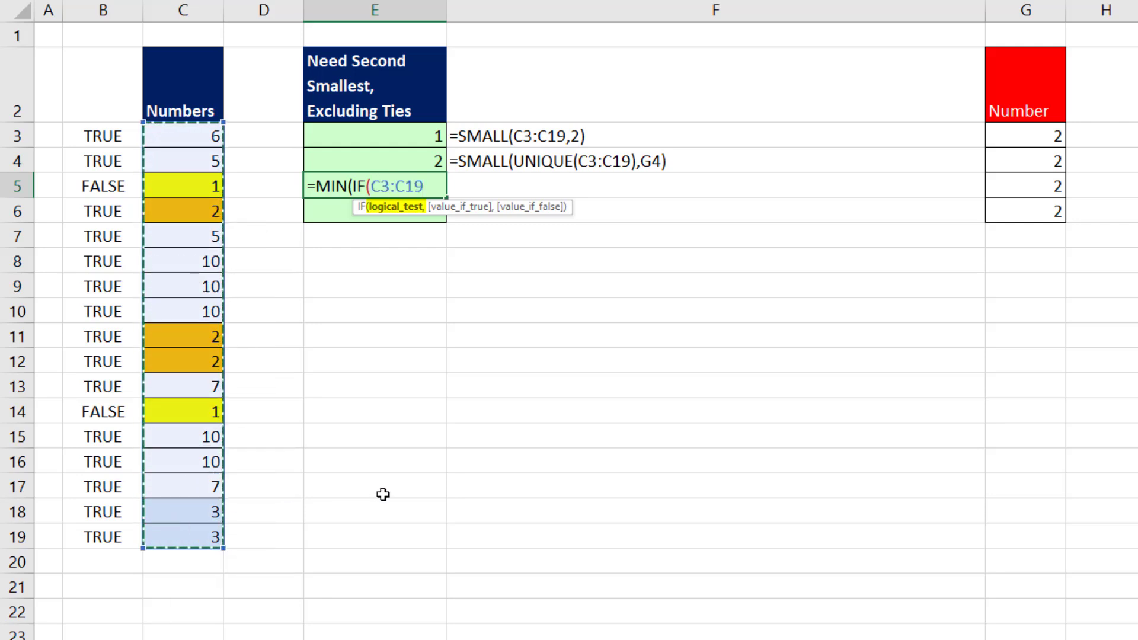
{"action": "type", "text": ">"}
{"action": "type", "text": "min"}
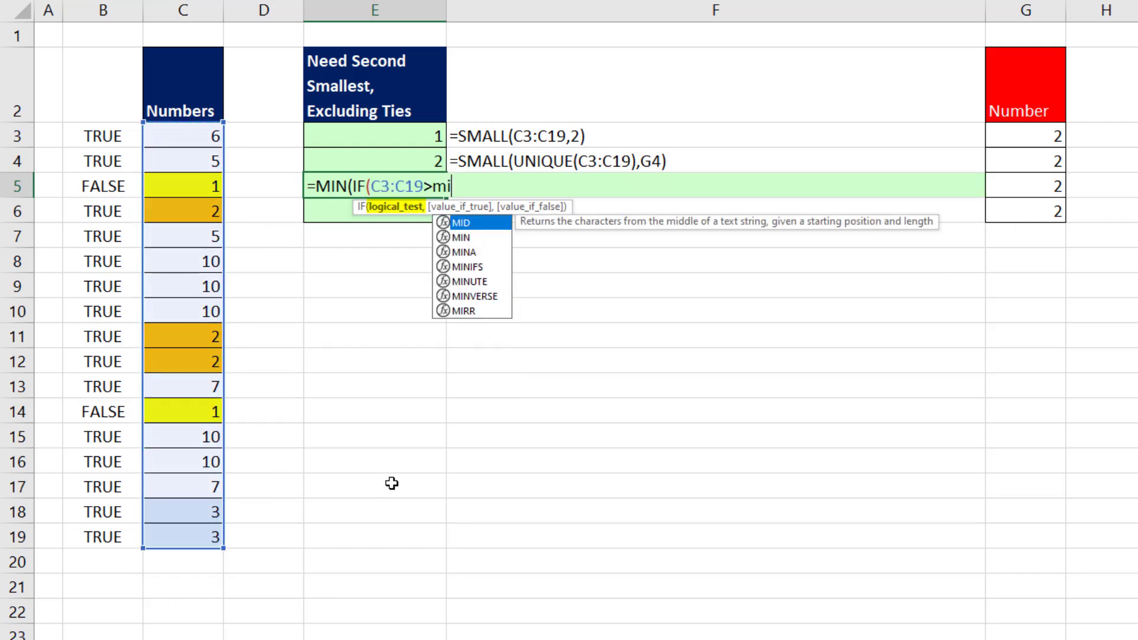
{"action": "key", "text": "Tab"}
{"action": "left_click_drag", "start_coordinate": [197, 135], "coordinate": [196, 537]}
{"action": "type", "text": ")"}
{"action": "left_click", "coordinate": [417, 208]}
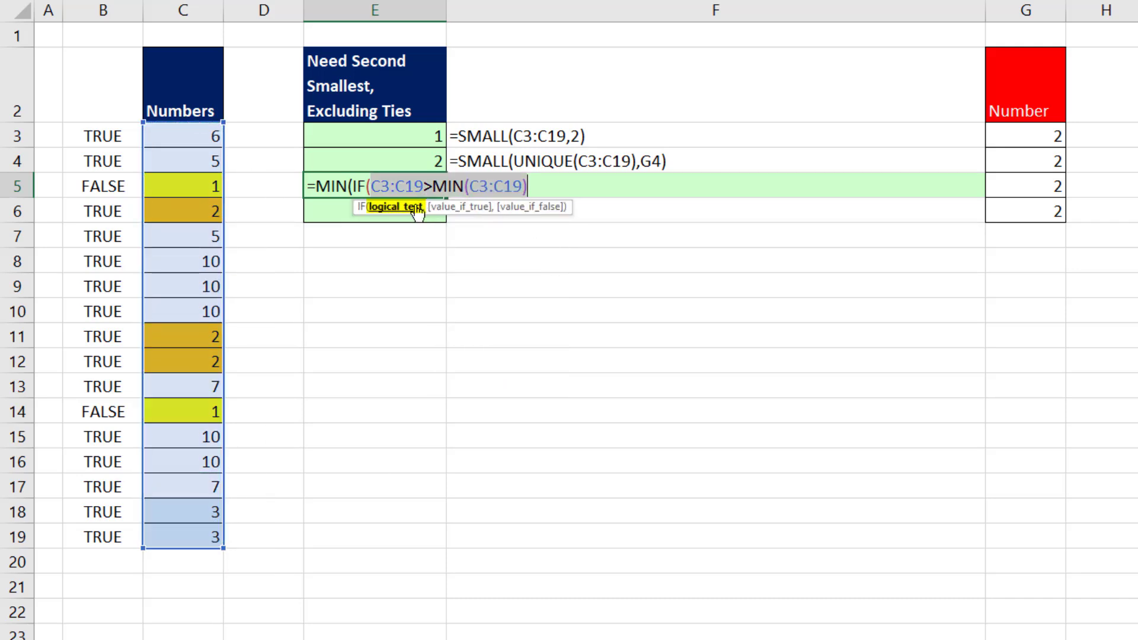
{"action": "key", "text": "F9"}
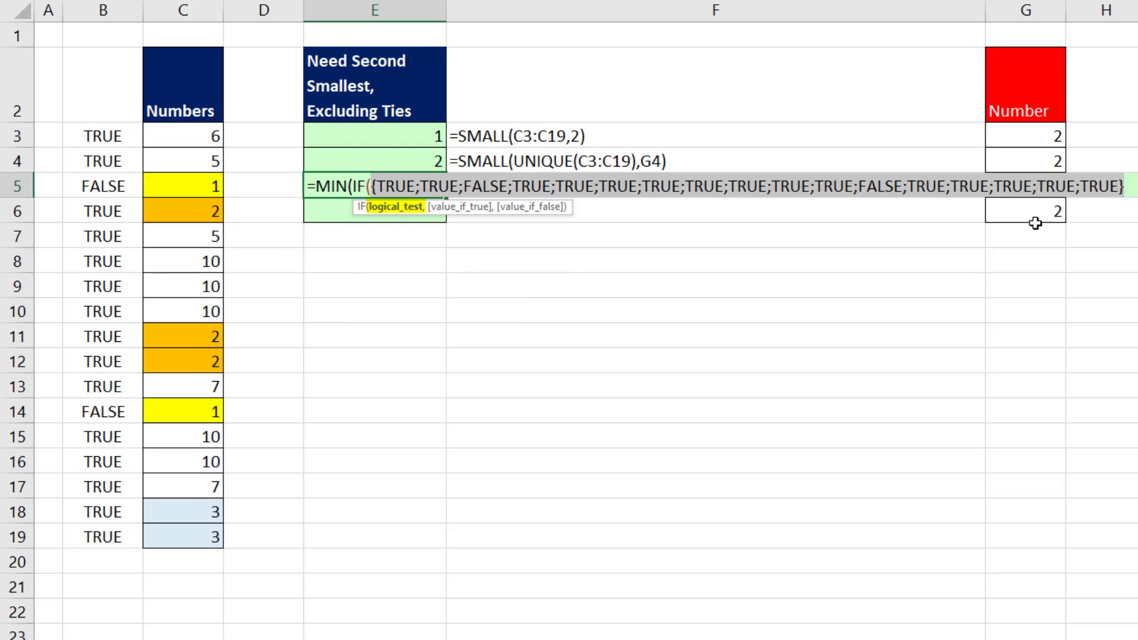
{"action": "key", "text": "ctrl+z"}
Add C3:C19 as the IF result, preview it, and enter {=MIN(IF(...))} as an array formula returning 2.
{"action": "left_click", "coordinate": [580, 186]}
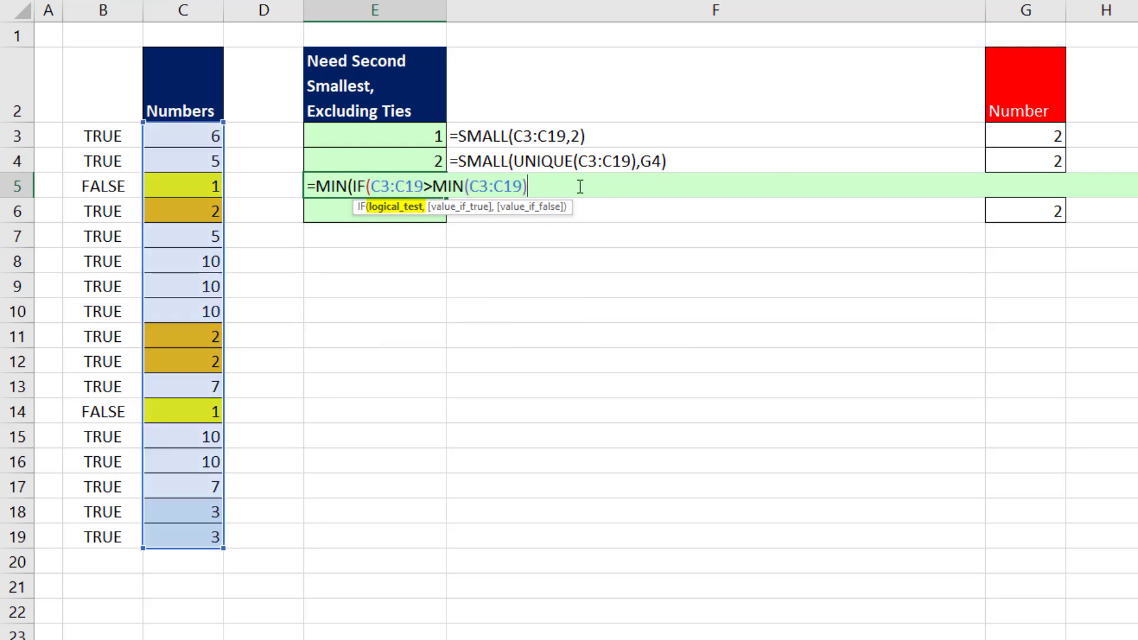
{"action": "type", "text": ","}
{"action": "left_click_drag", "start_coordinate": [209, 147], "coordinate": [204, 536]}
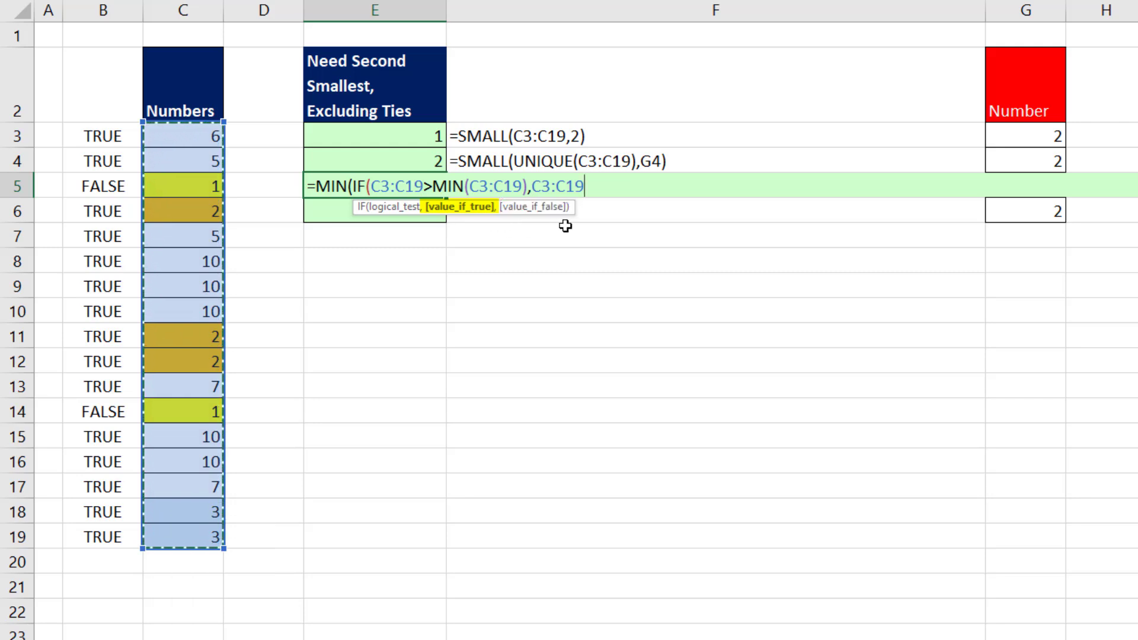
{"action": "type", "text": ")"}
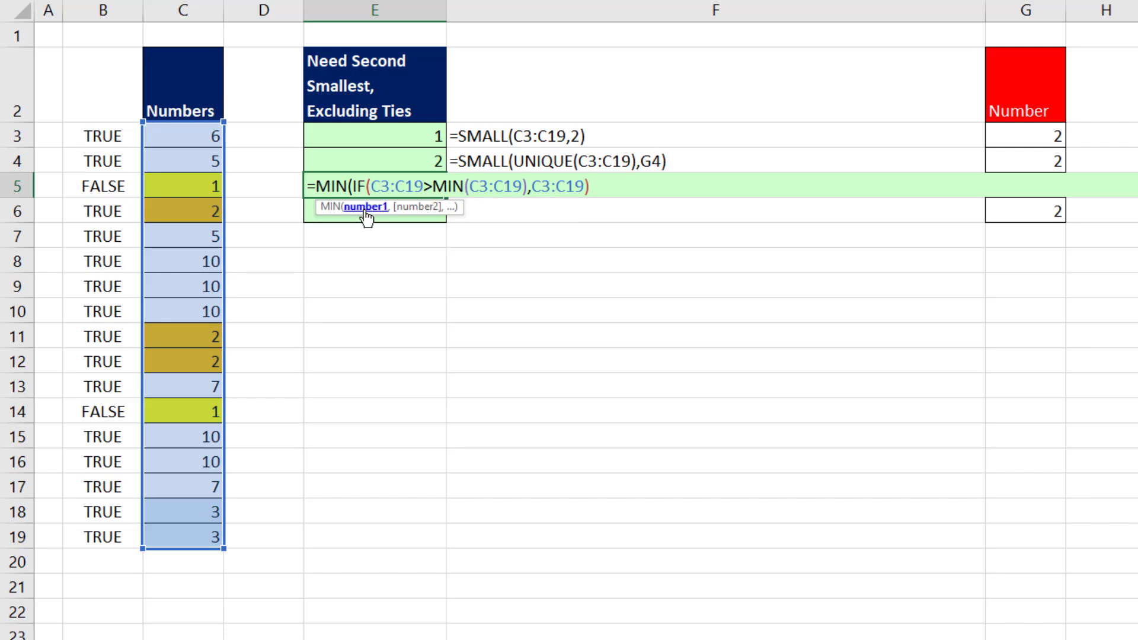
{"action": "left_click", "coordinate": [366, 207]}
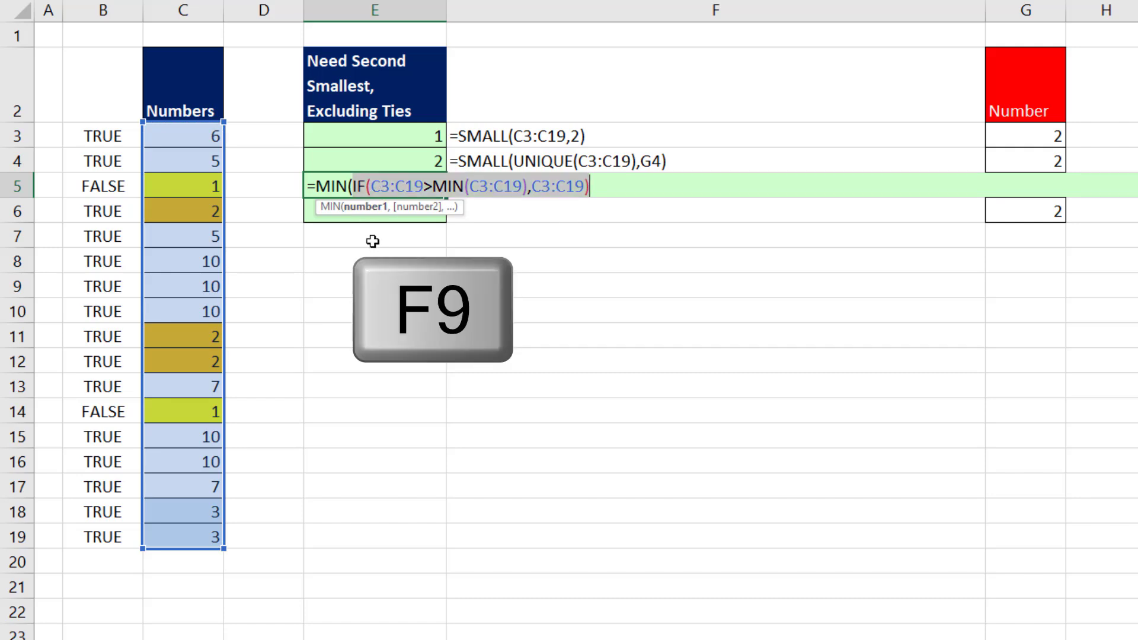
{"action": "key", "text": "F9"}
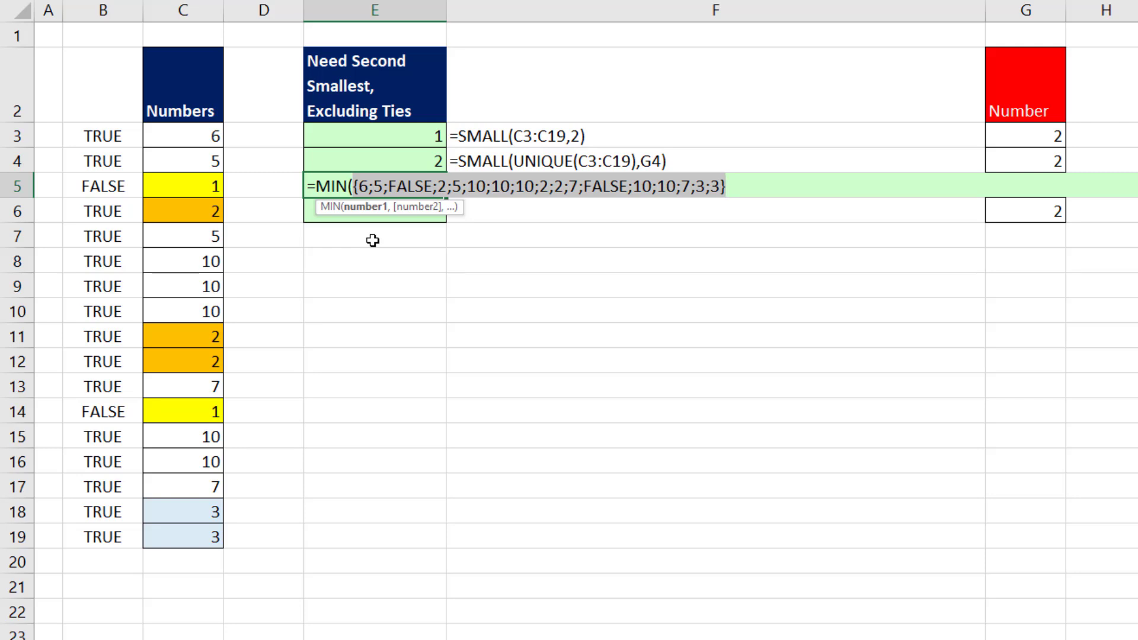
{"action": "key", "text": "ctrl+z"}
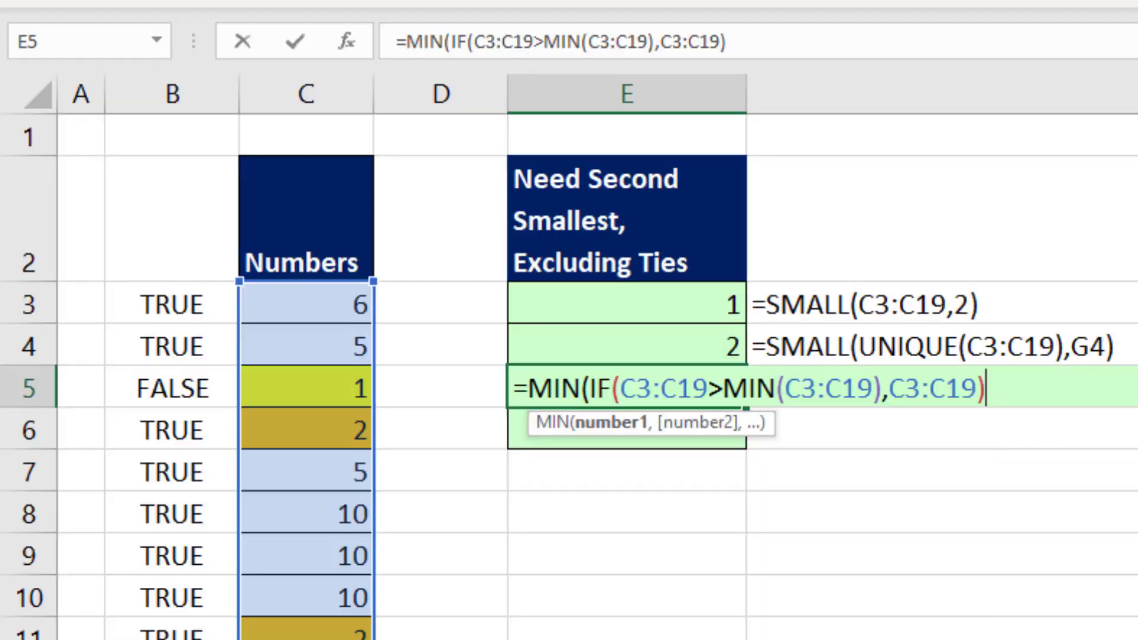
{"action": "type", "text": ")"}
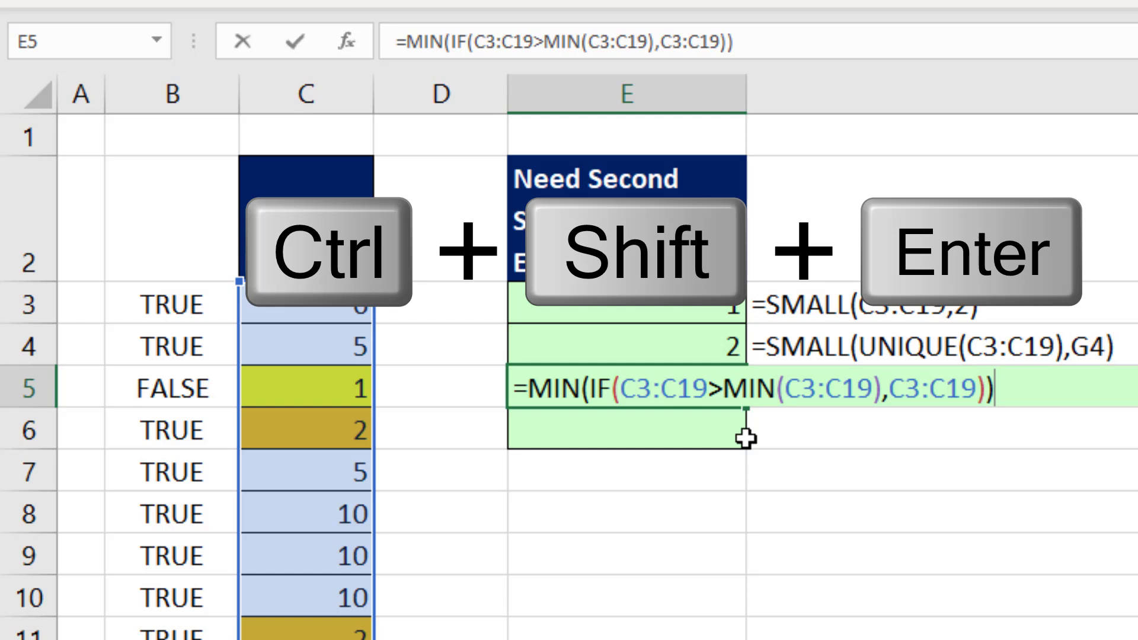
{"action": "key", "text": "ctrl+shift+Return"}
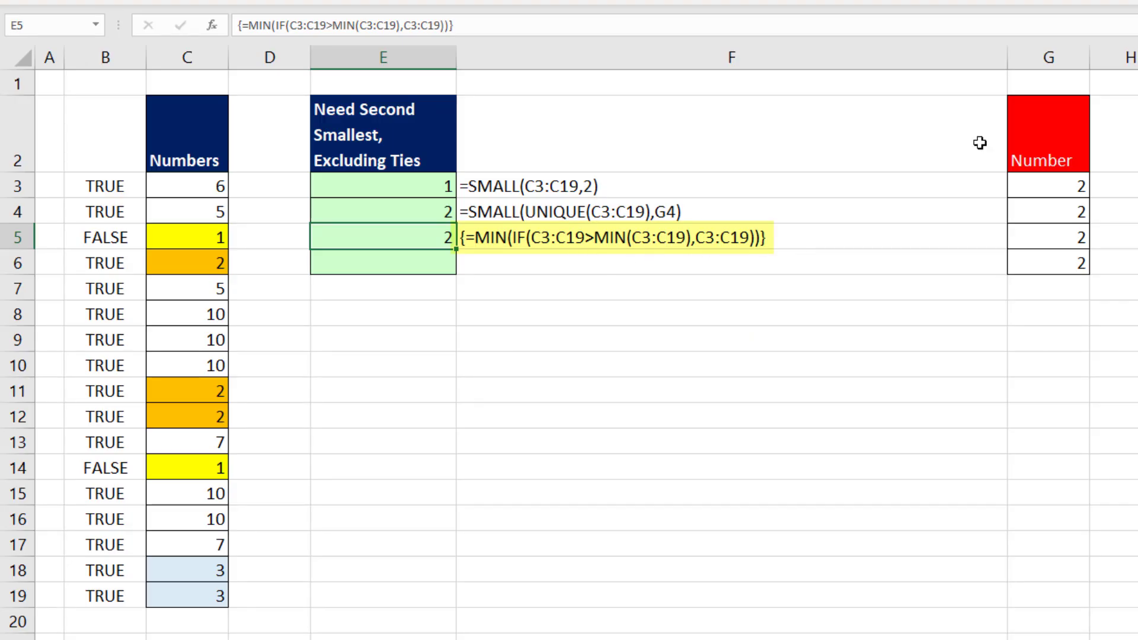
Change the rank number in G3 to 3.
{"action": "left_click", "coordinate": [1084, 180]}
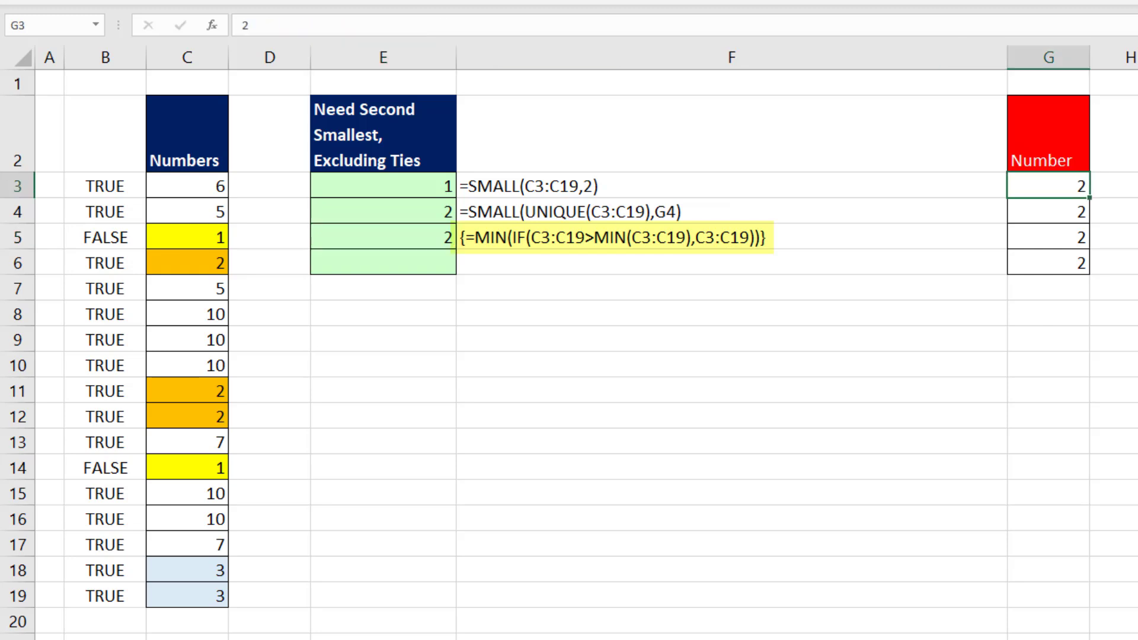
{"action": "type", "text": "3"}
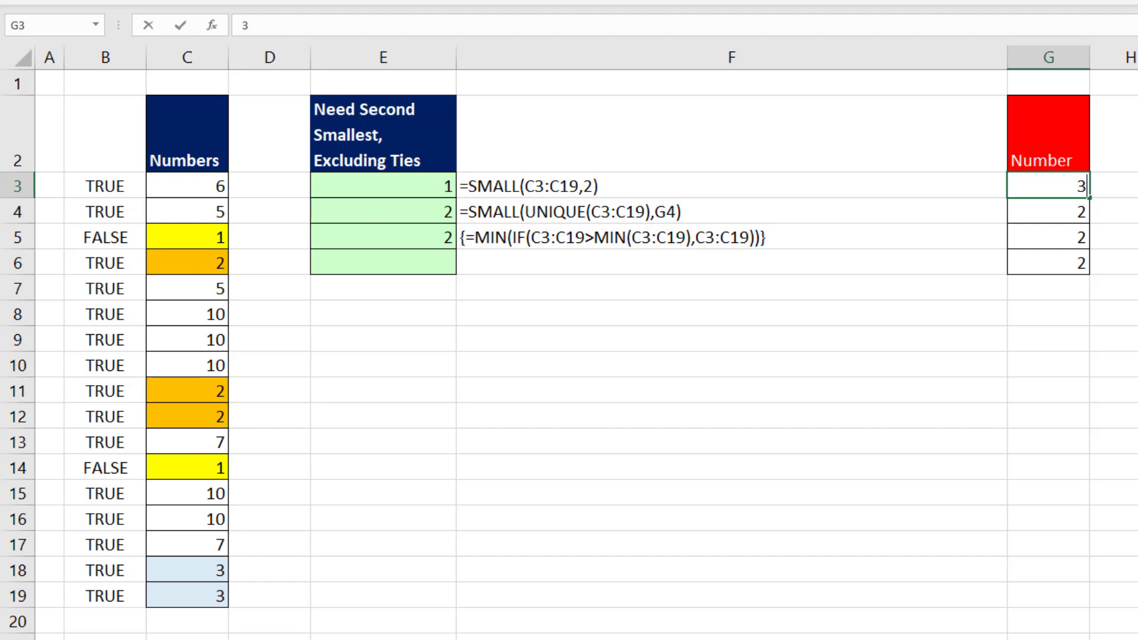
{"action": "key", "text": "Return"}
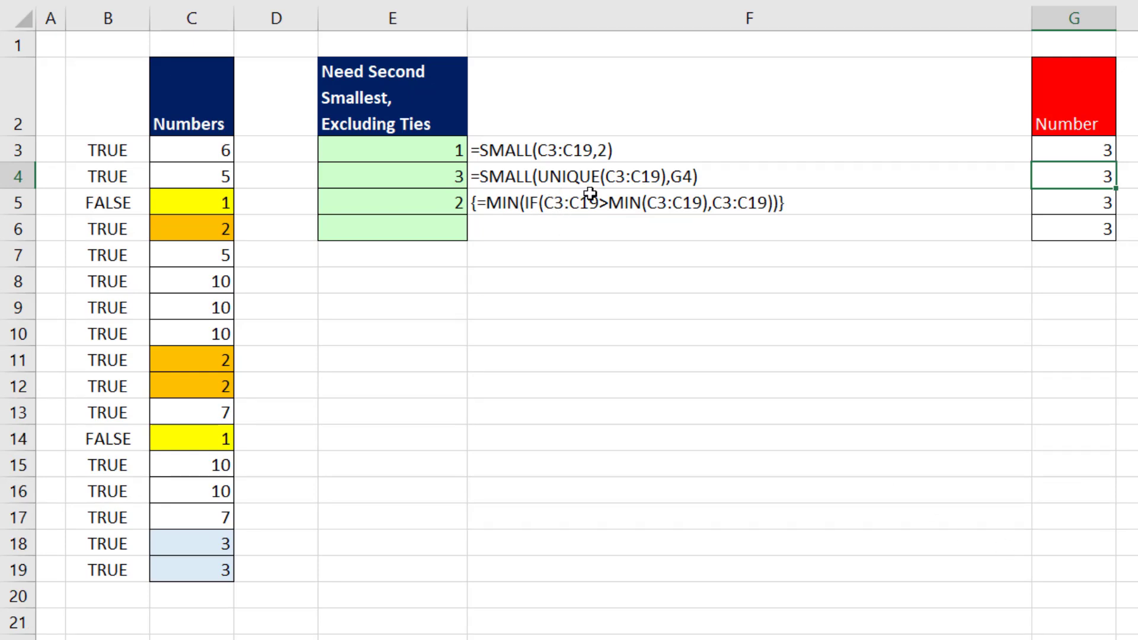
In E6, type FREQUENCY(C3:C19,C3:C19) and evaluate it to its count array {1;2;2;3;...}.
{"action": "left_click", "coordinate": [432, 234]}
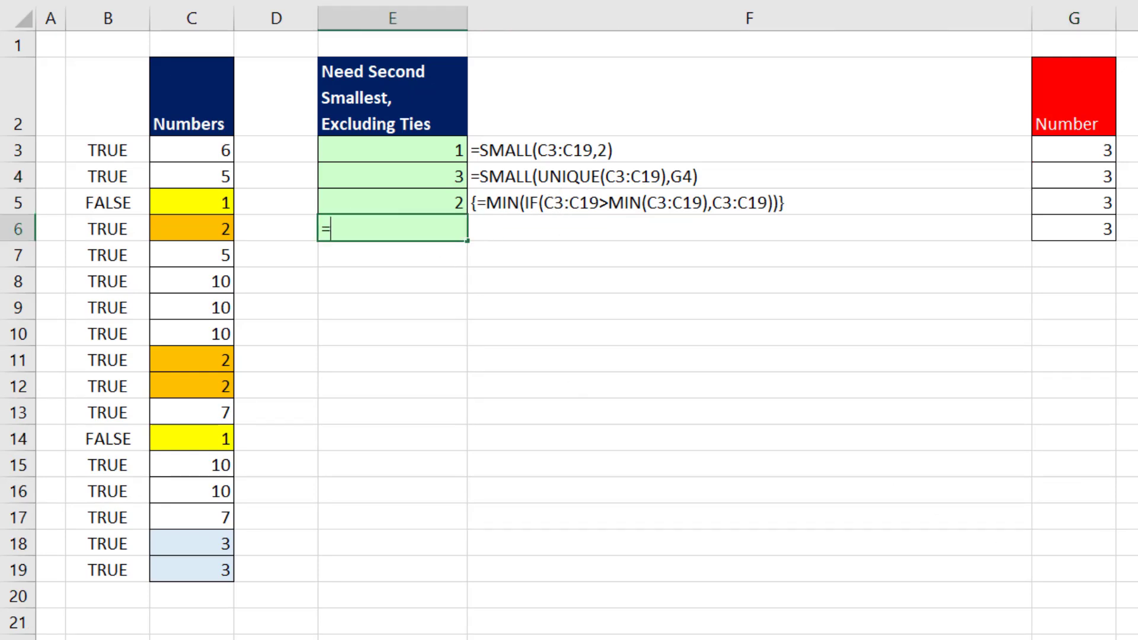
{"action": "type", "text": "=fre"}
{"action": "key", "text": "Tab"}
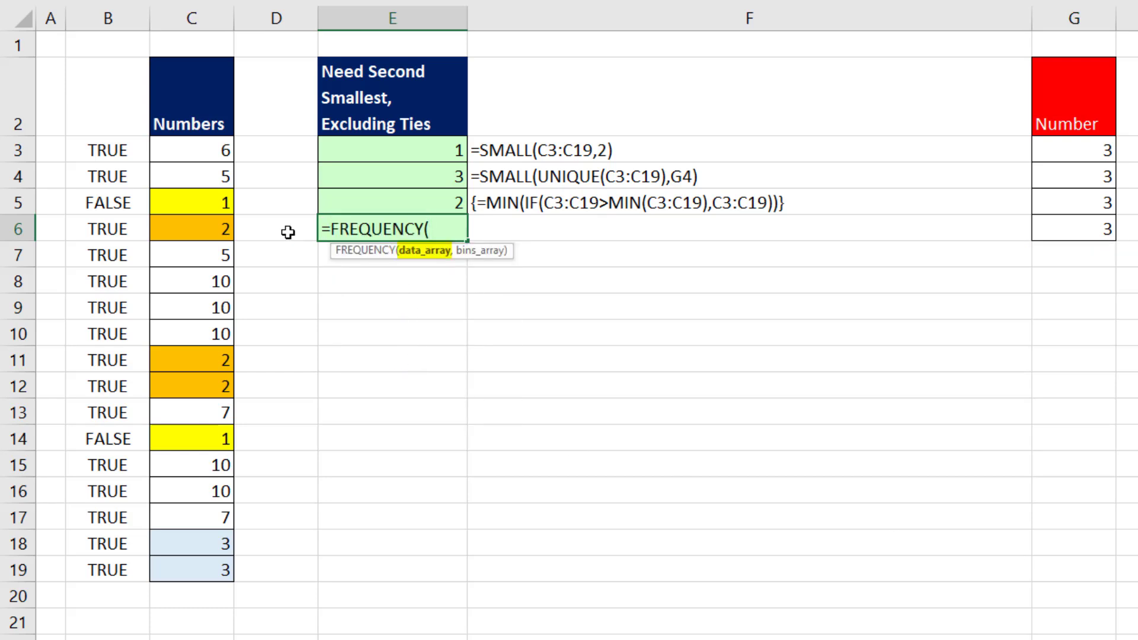
{"action": "left_click_drag", "start_coordinate": [193, 153], "coordinate": [240, 560]}
{"action": "type", "text": ","}
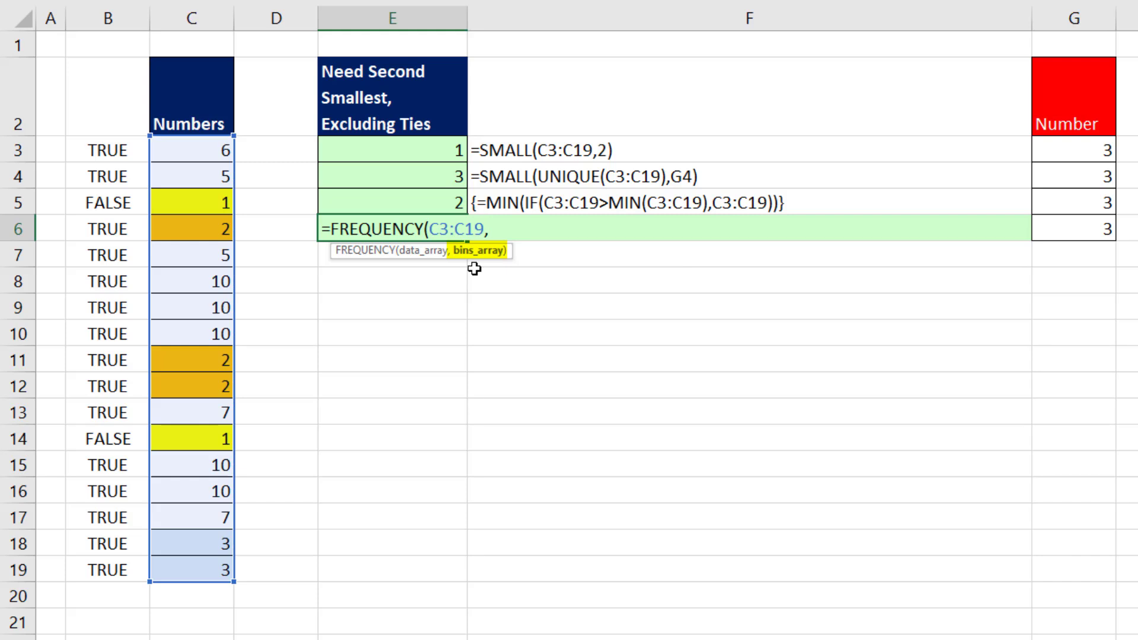
{"action": "left_click_drag", "start_coordinate": [187, 149], "coordinate": [230, 564]}
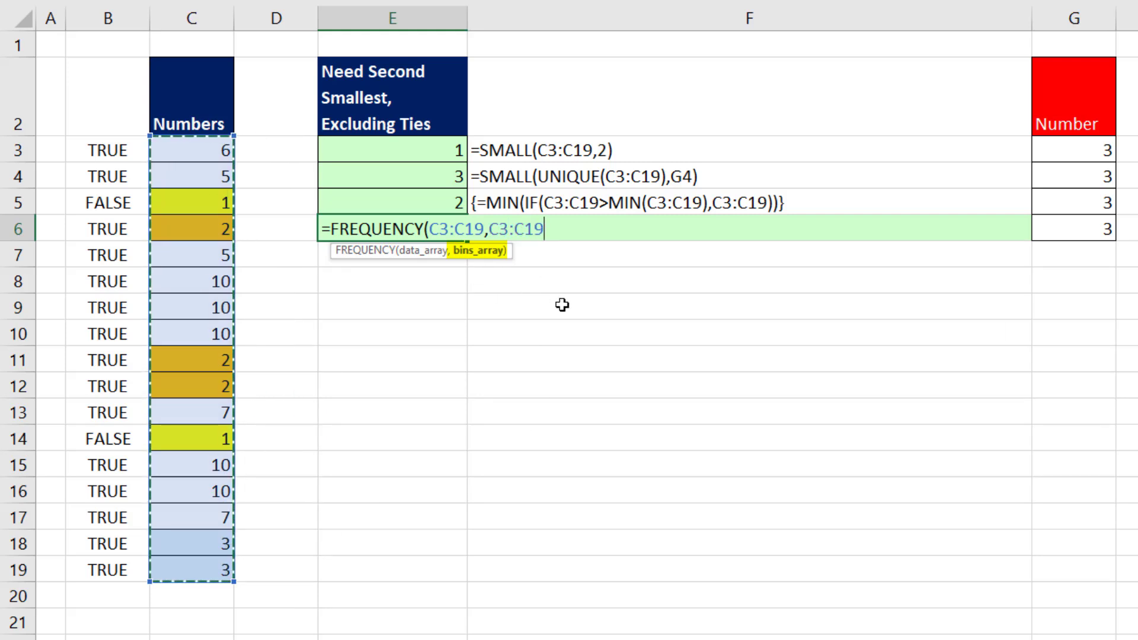
{"action": "type", "text": ")"}
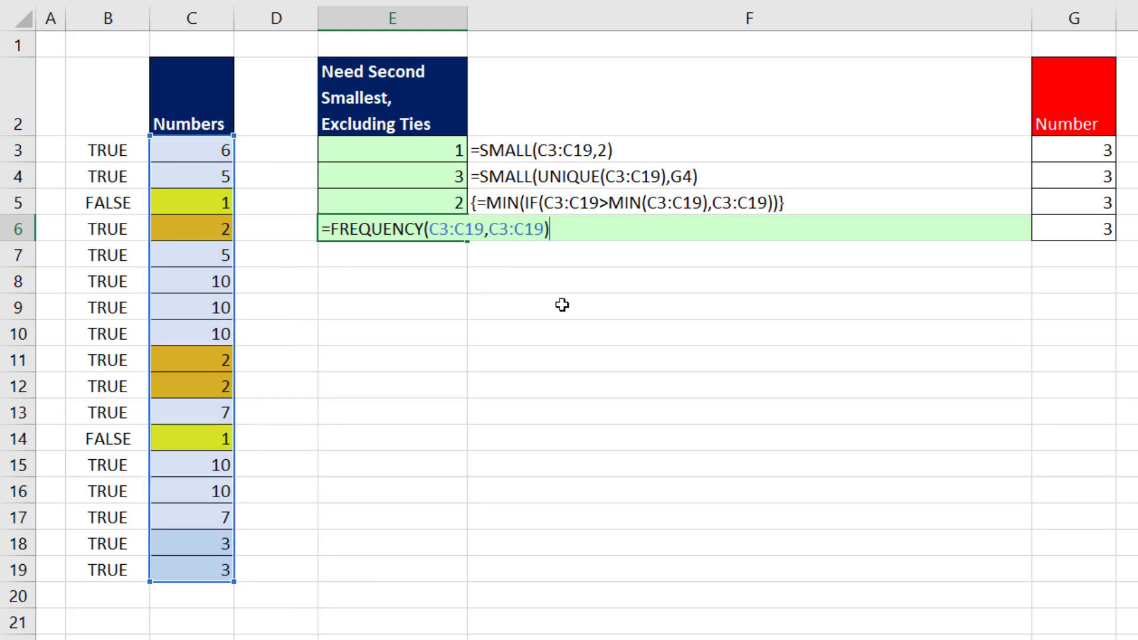
{"action": "key", "text": "F9"}
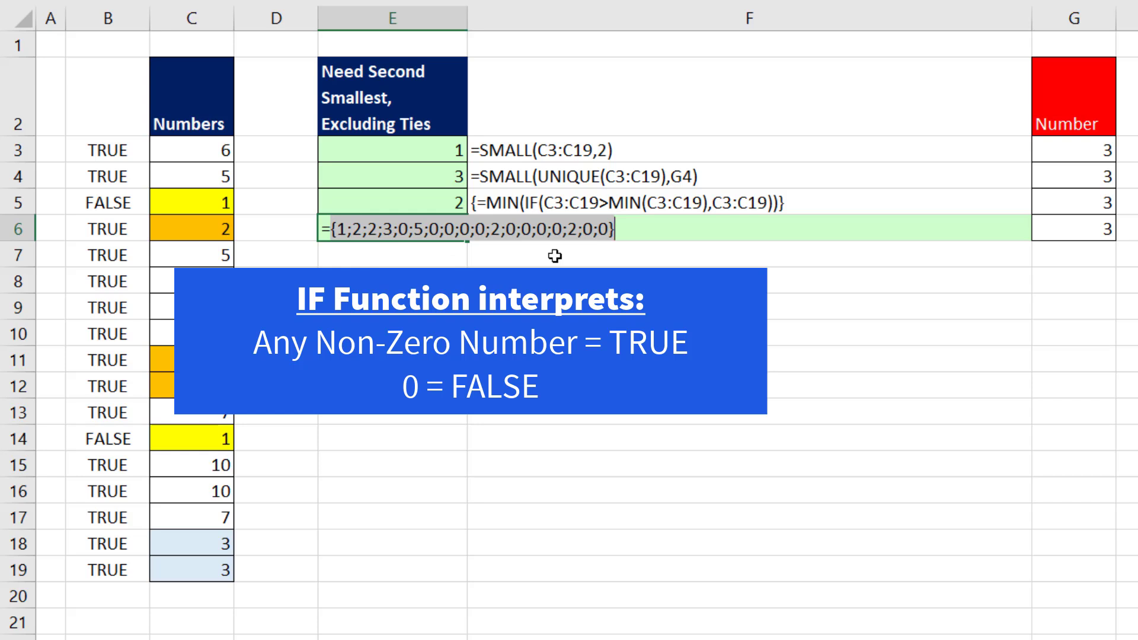
Wrap the FREQUENCY in IF(...,C3:C19) and evaluate it, keeping each number's first occurrence.
{"action": "key", "text": "ctrl+z"}
{"action": "key", "text": "Left"}
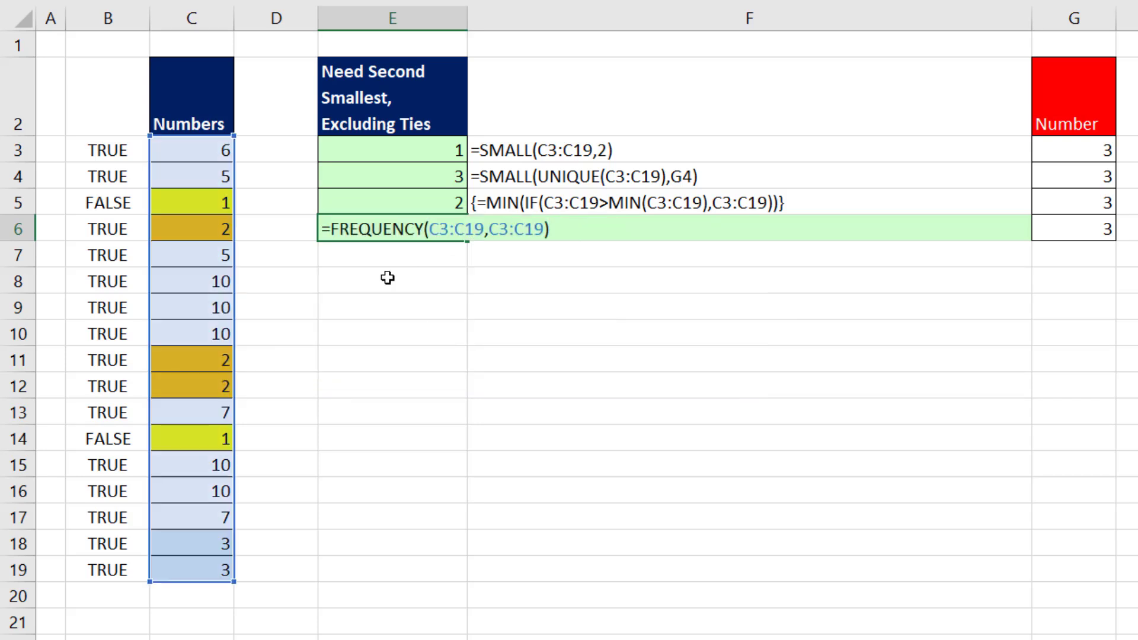
{"action": "type", "text": "IF("}
{"action": "key", "text": "End"}
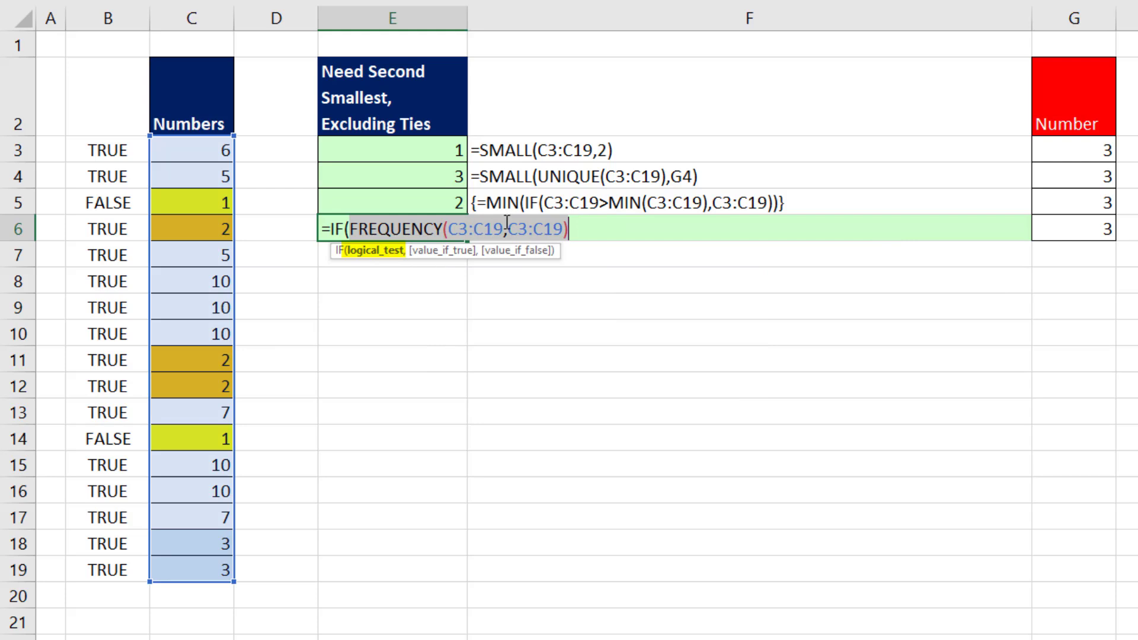
{"action": "type", "text": ","}
{"action": "left_click_drag", "start_coordinate": [190, 152], "coordinate": [204, 562]}
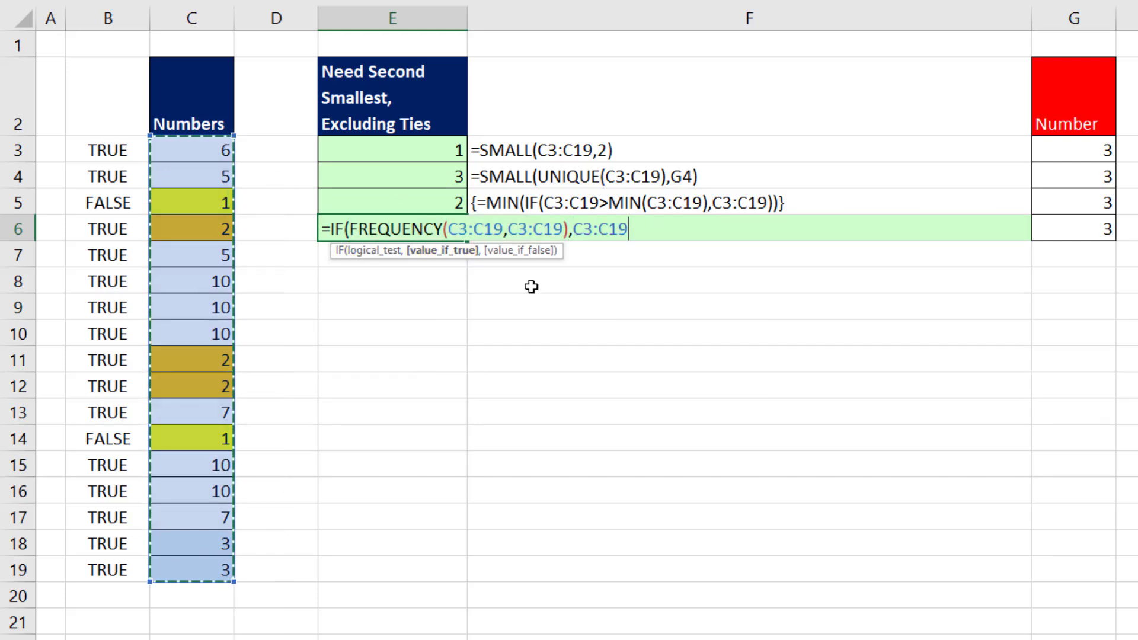
{"action": "type", "text": ")"}
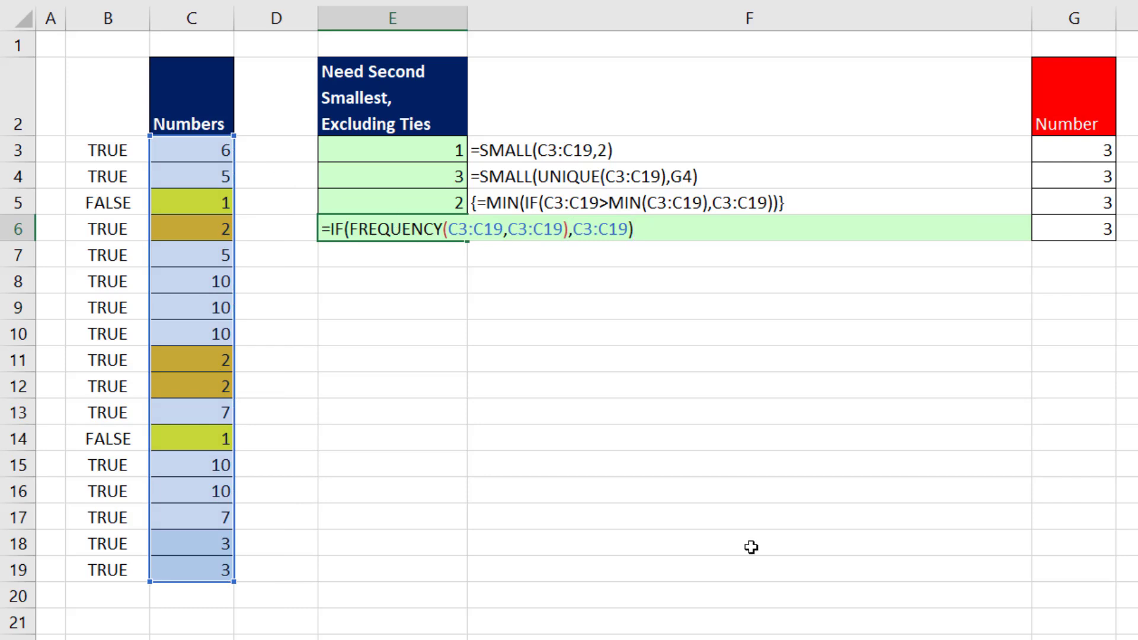
{"action": "key", "text": "F9"}
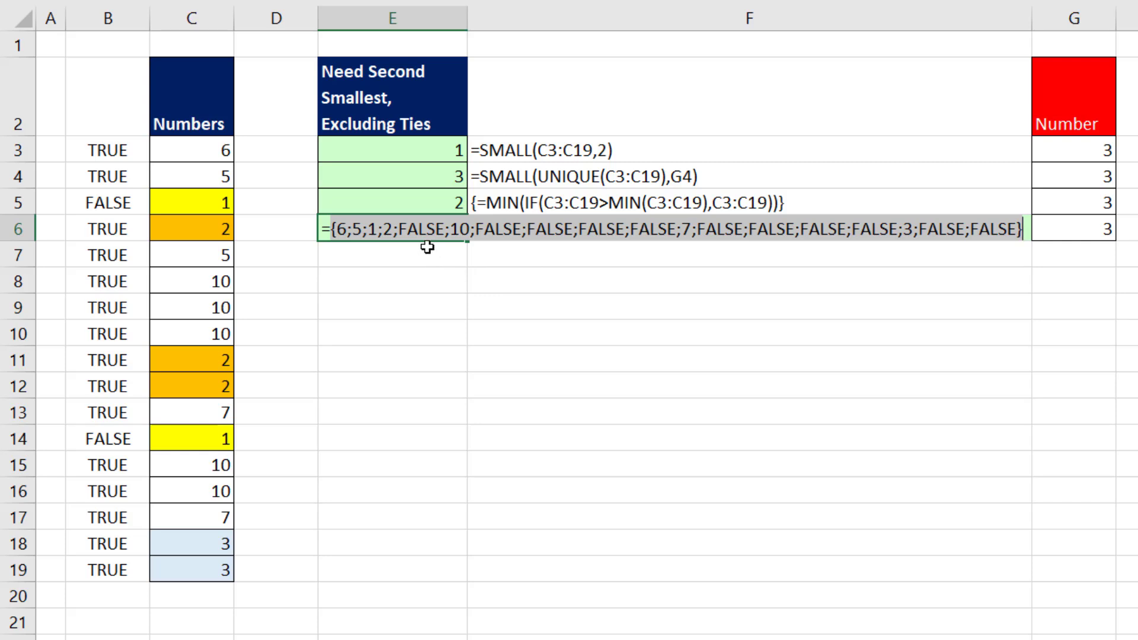
Wrap E6 as {=SMALL(IF(FREQUENCY(C3:C19,C3:C19),C3:C19),G6)} entered as an array formula.
{"action": "key", "text": "ctrl+z"}
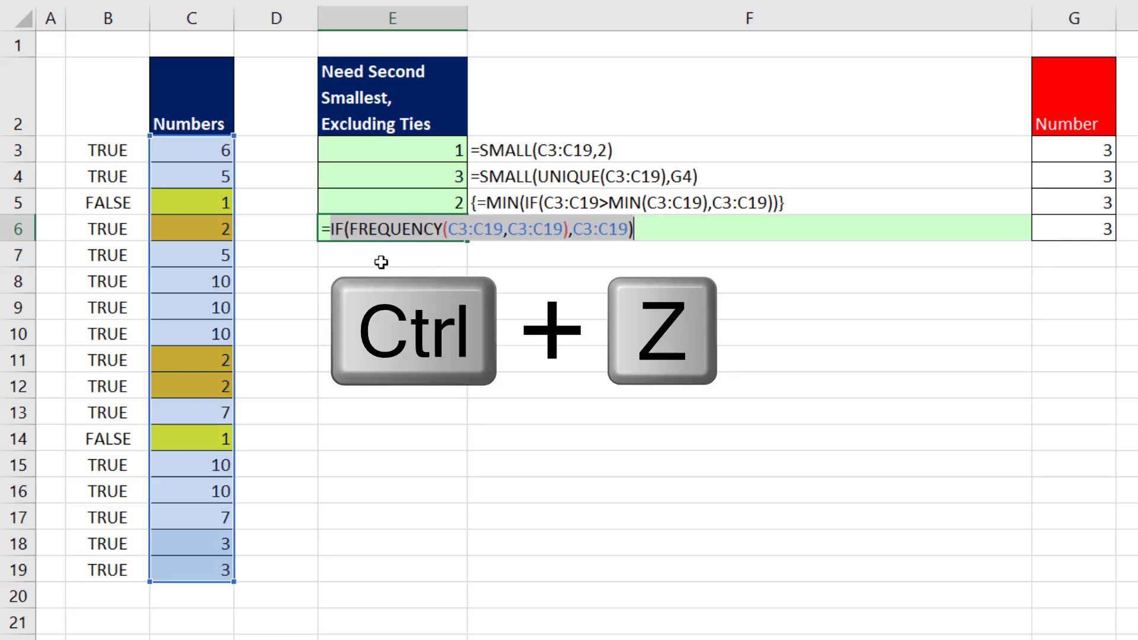
{"action": "type", "text": "sm"}
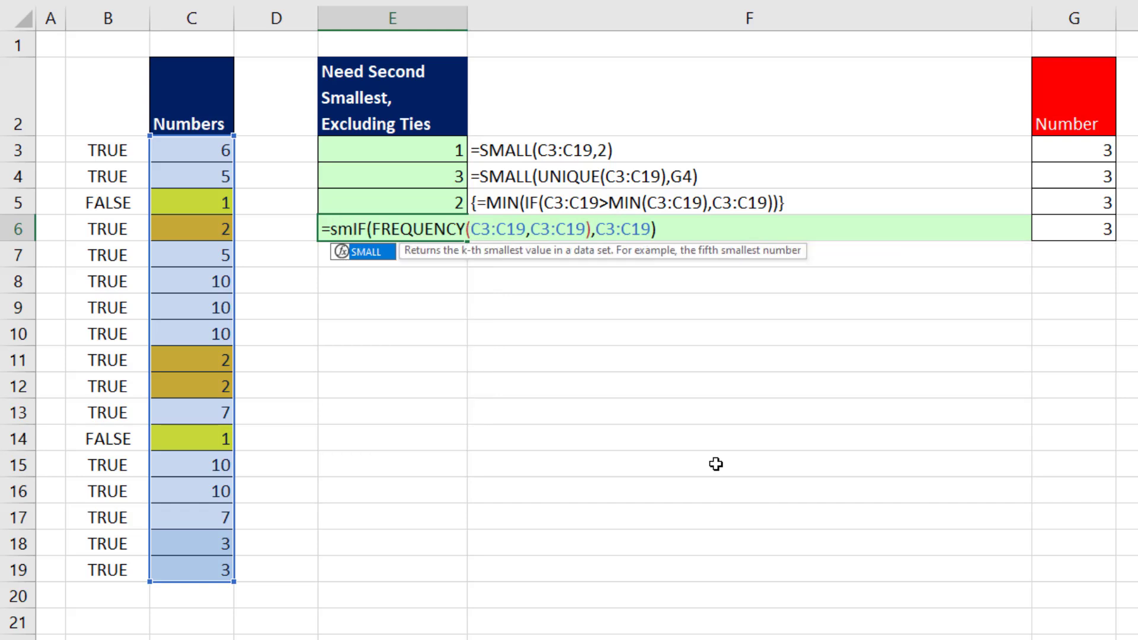
{"action": "key", "text": "Tab"}
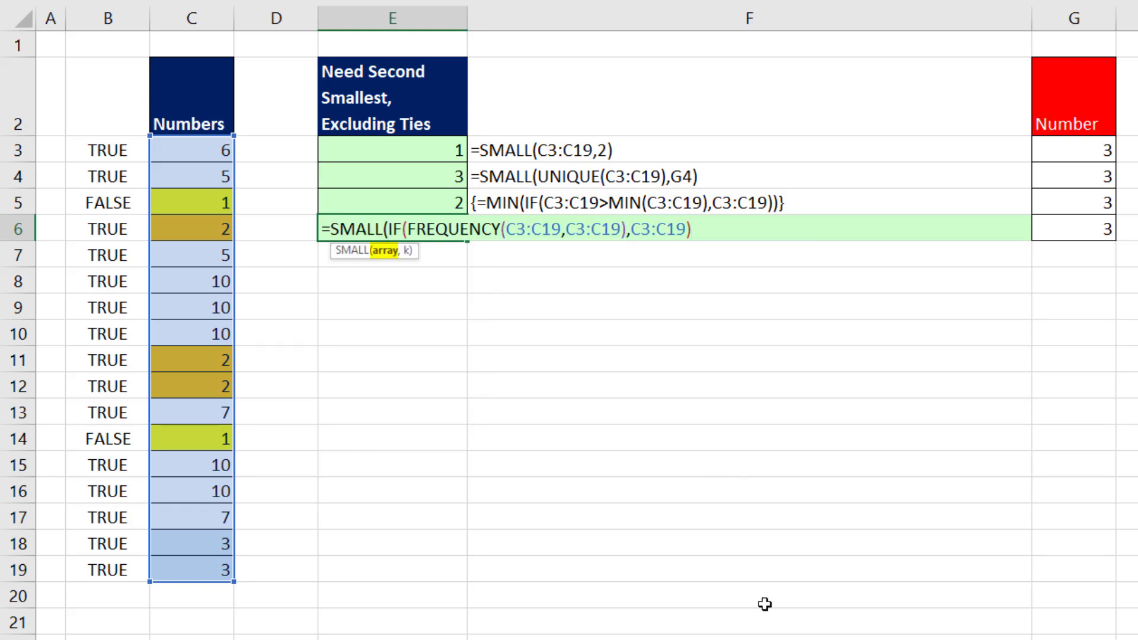
{"action": "type", "text": ","}
{"action": "left_click", "coordinate": [1071, 229]}
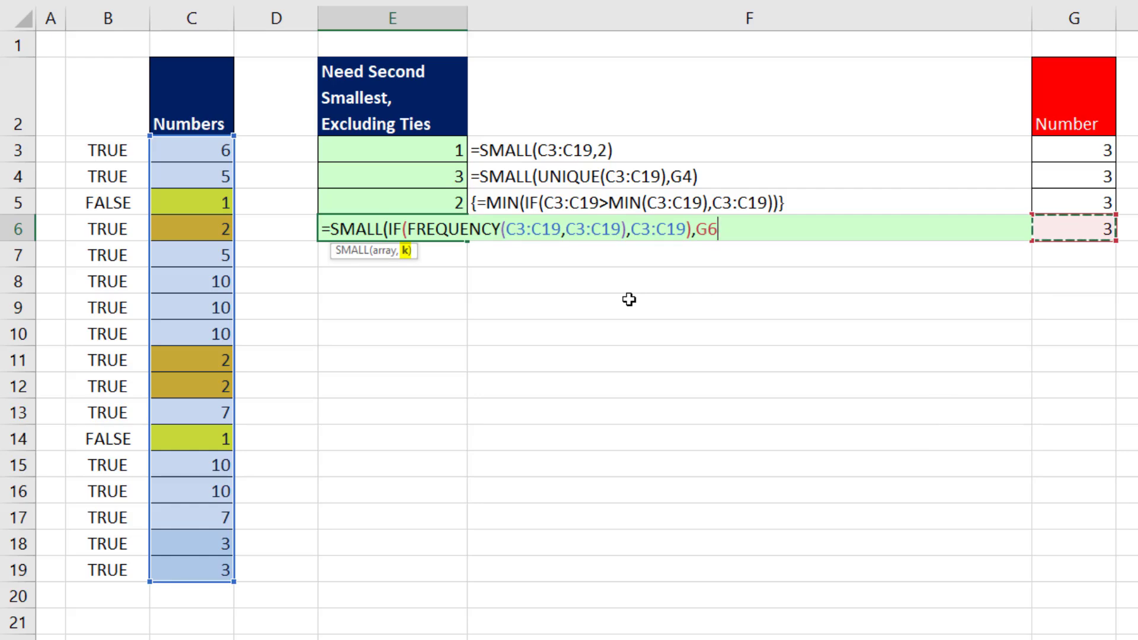
{"action": "type", "text": ")"}
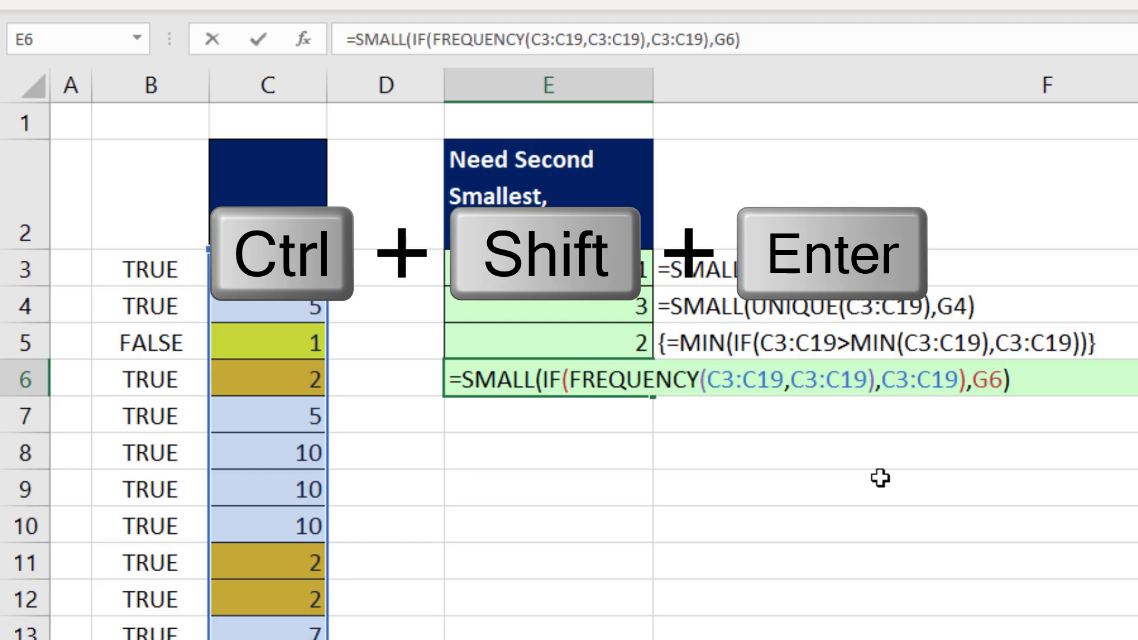
{"action": "key", "text": "ctrl+shift+Return"}
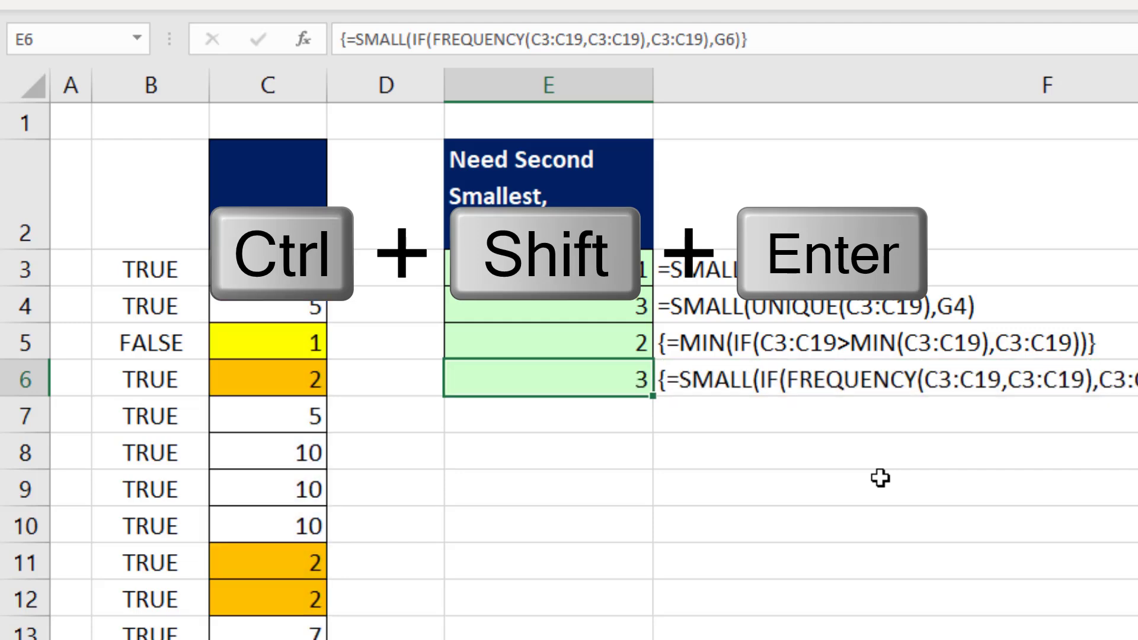
Test the formulas by changing G3 to 2 and then 4.
{"action": "left_click", "coordinate": [1014, 188]}
{"action": "type", "text": "2"}
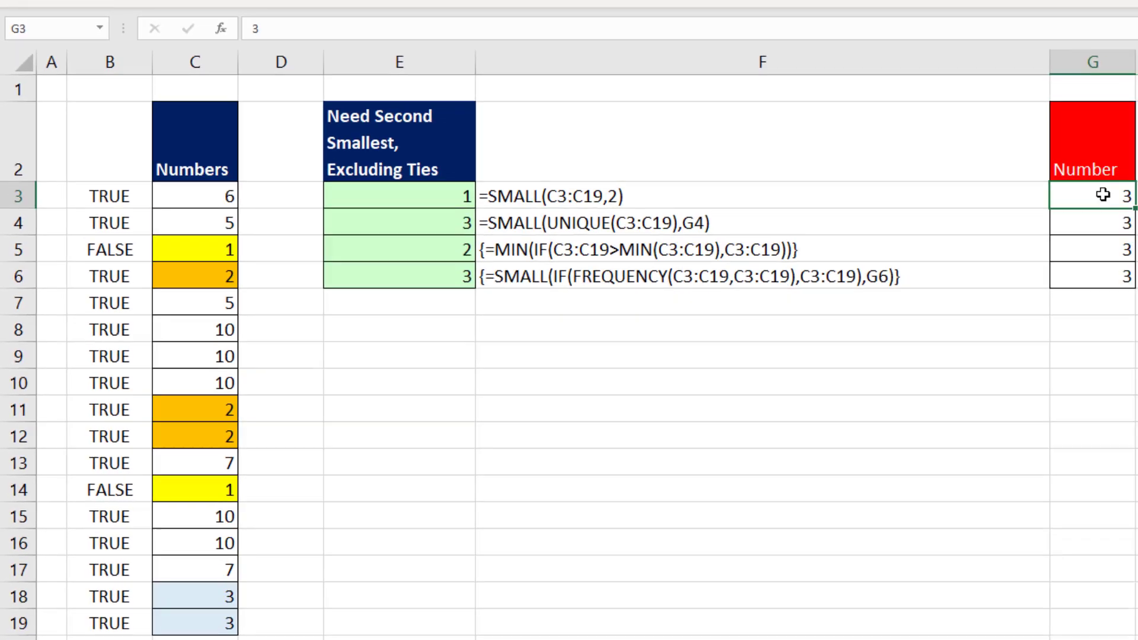
{"action": "key", "text": "ctrl+Return"}
{"action": "type", "text": "4"}
{"action": "key", "text": "ctrl+Return"}
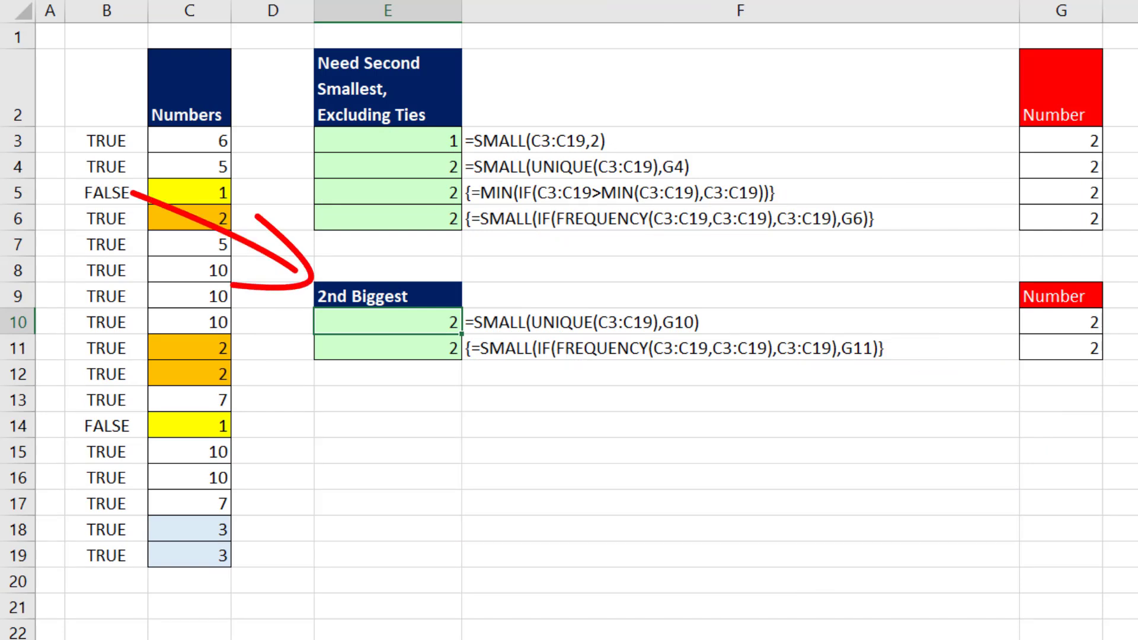
Replace SMALL with LARGE in E10 and E11, keeping E11 an array formula; both return 7.
{"action": "key", "text": "F2"}
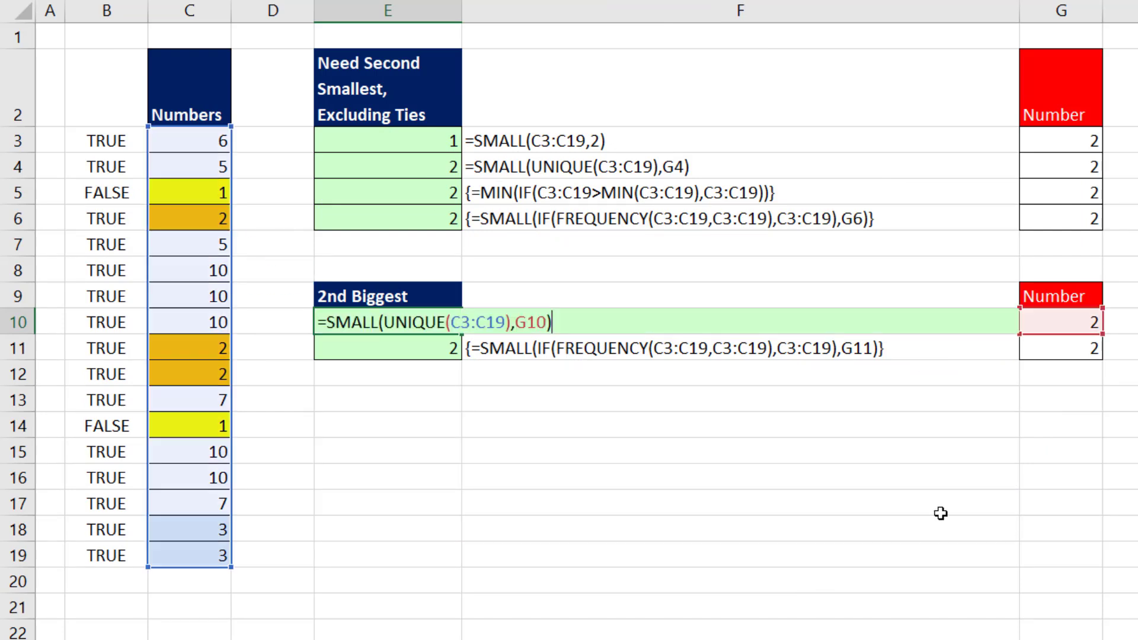
{"action": "double_click", "coordinate": [357, 323]}
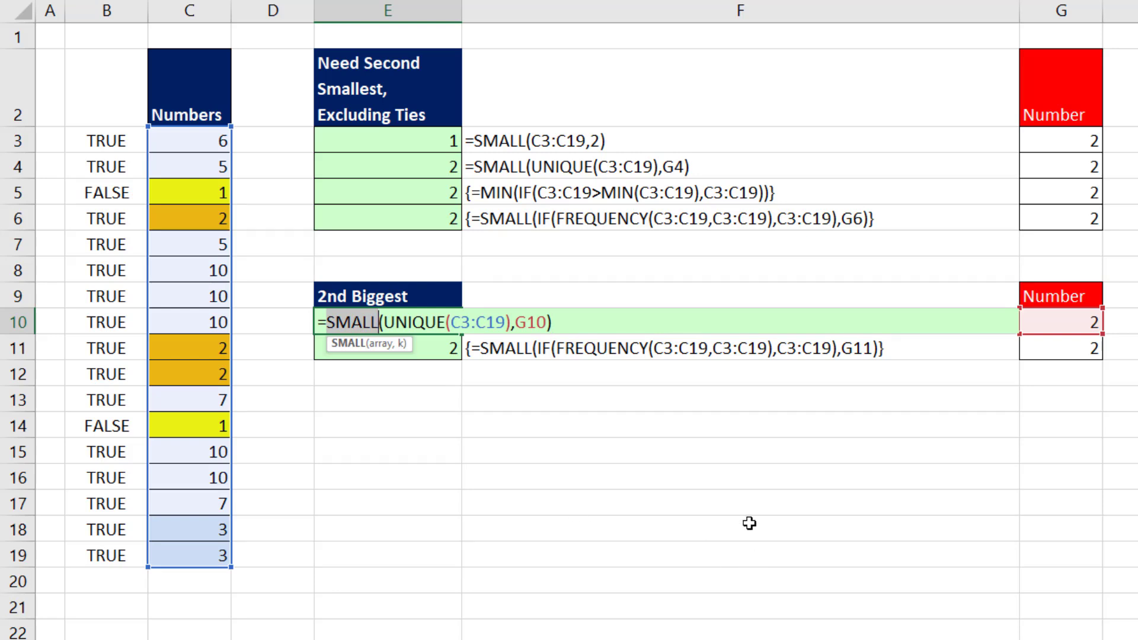
{"action": "type", "text": "la"}
{"action": "key", "text": "Tab"}
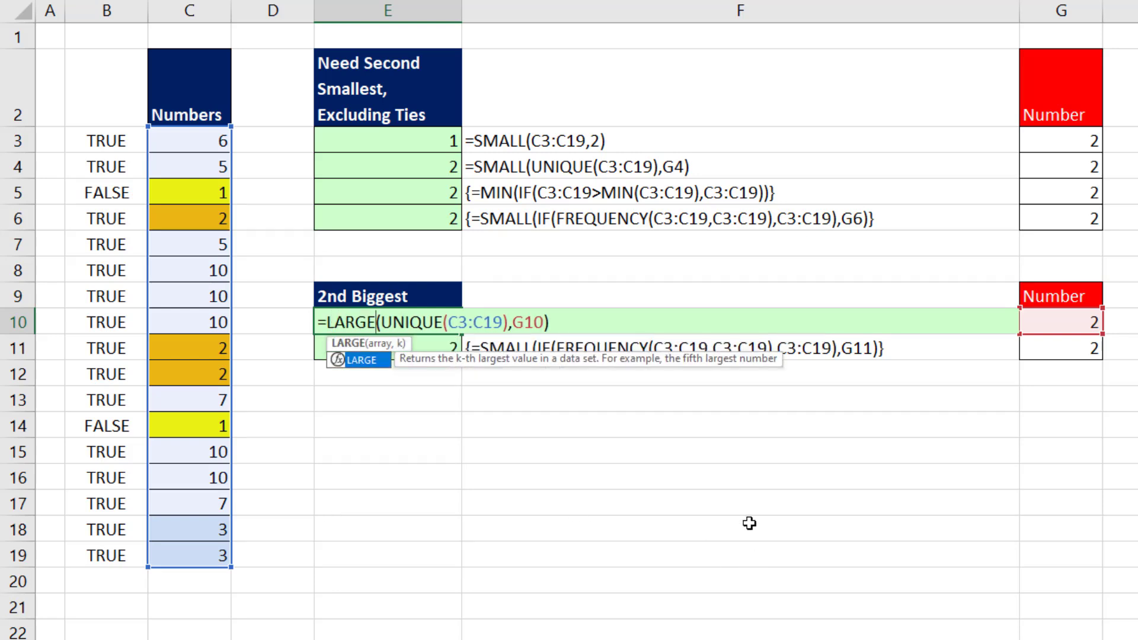
{"action": "key", "text": "Return"}
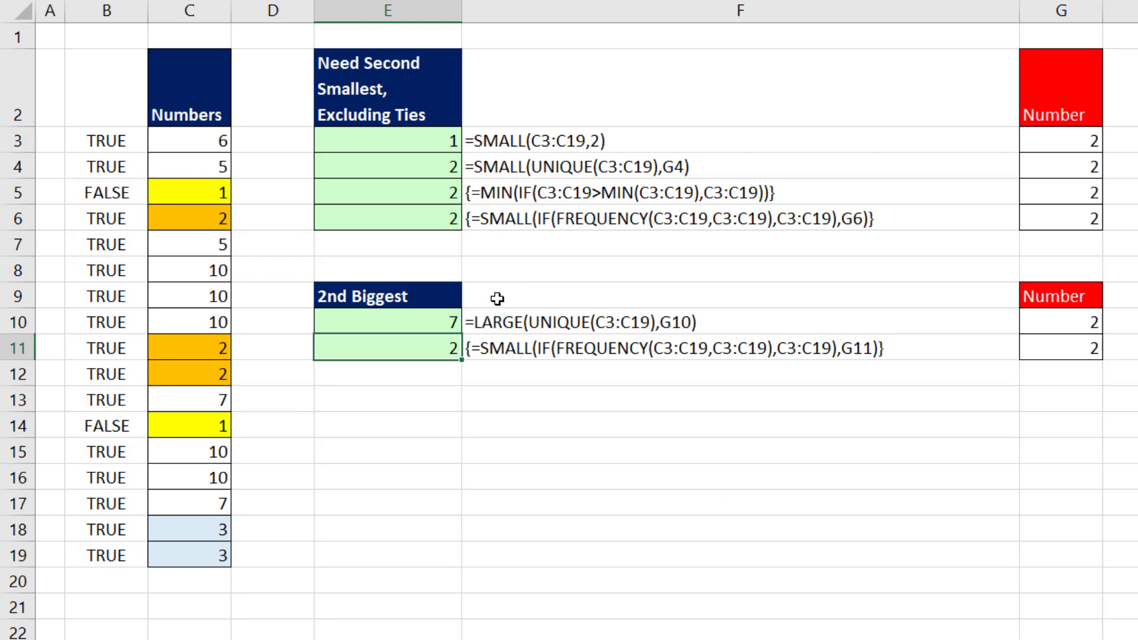
{"action": "key", "text": "F2"}
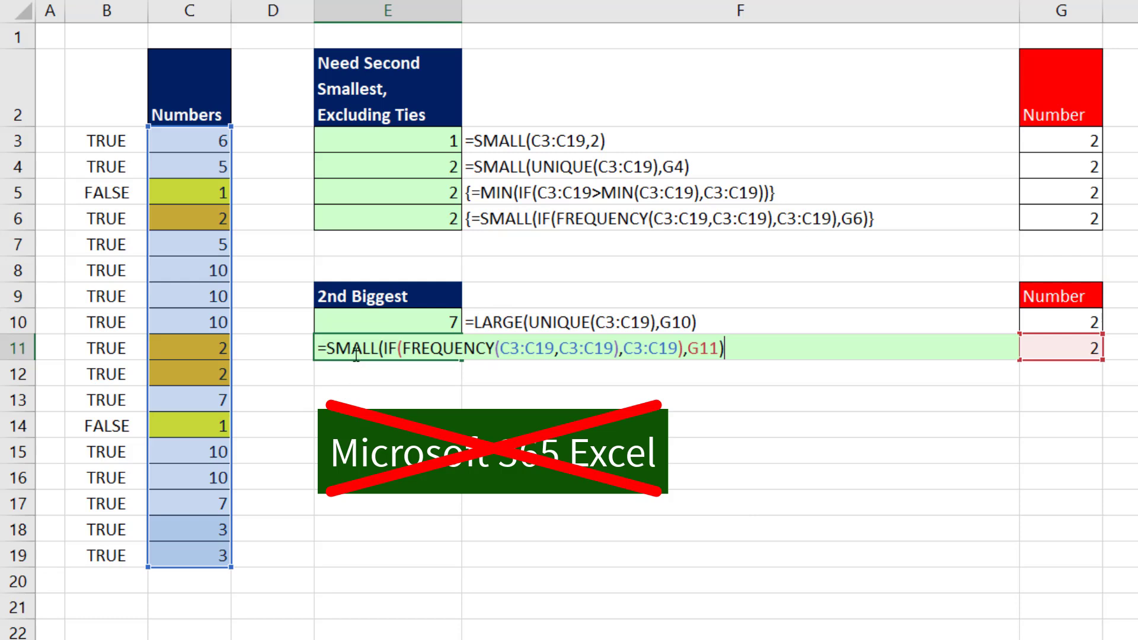
{"action": "double_click", "coordinate": [355, 350]}
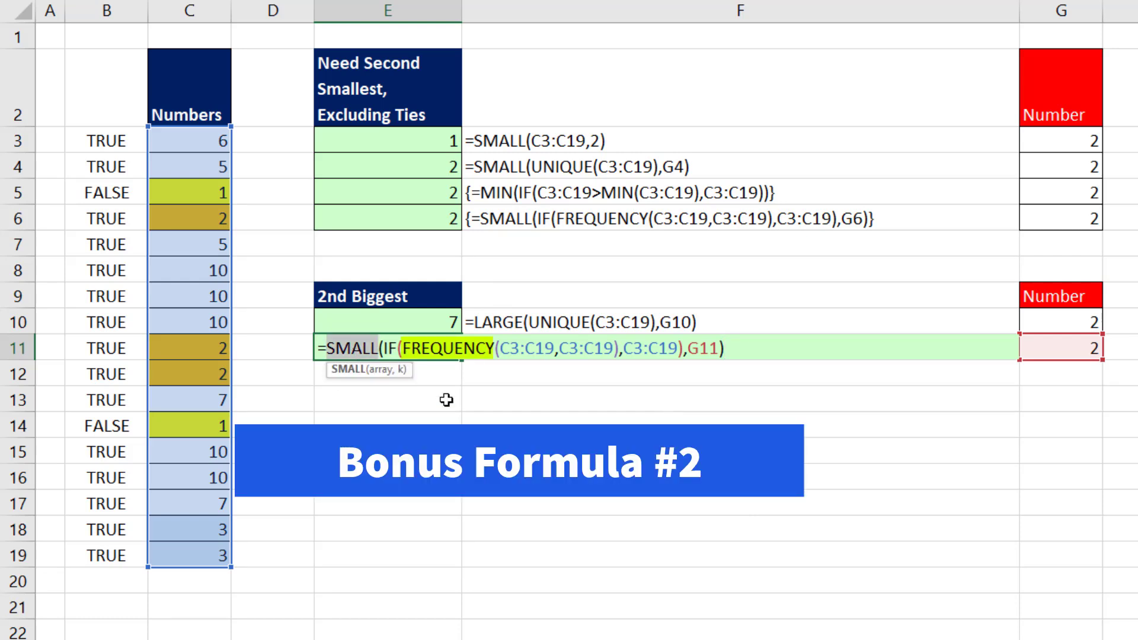
{"action": "type", "text": "la"}
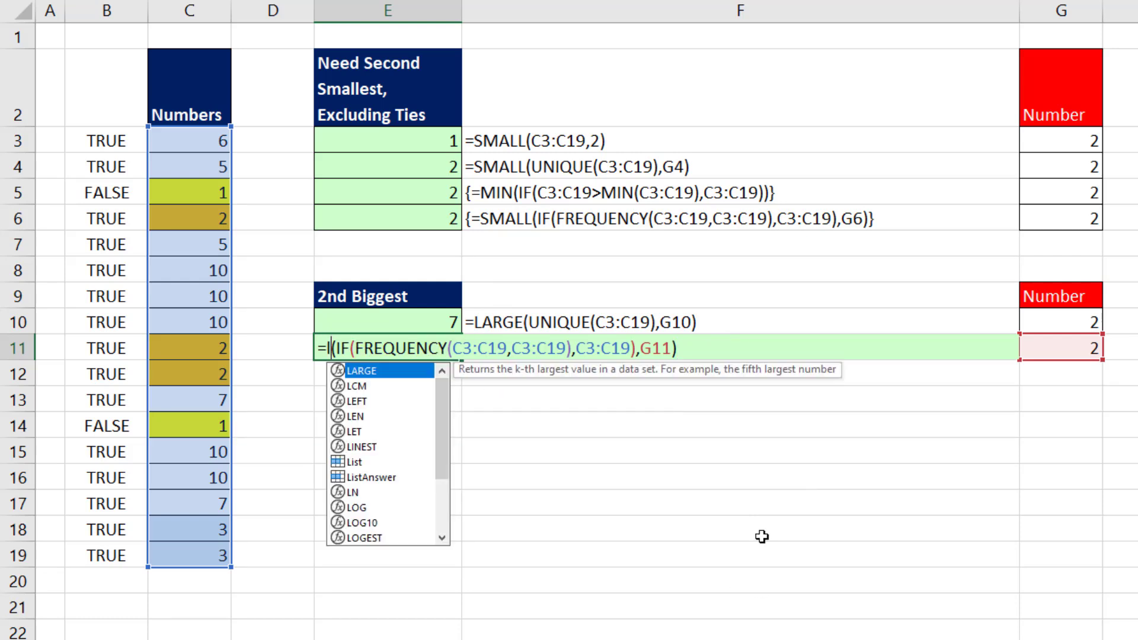
{"action": "key", "text": "Tab"}
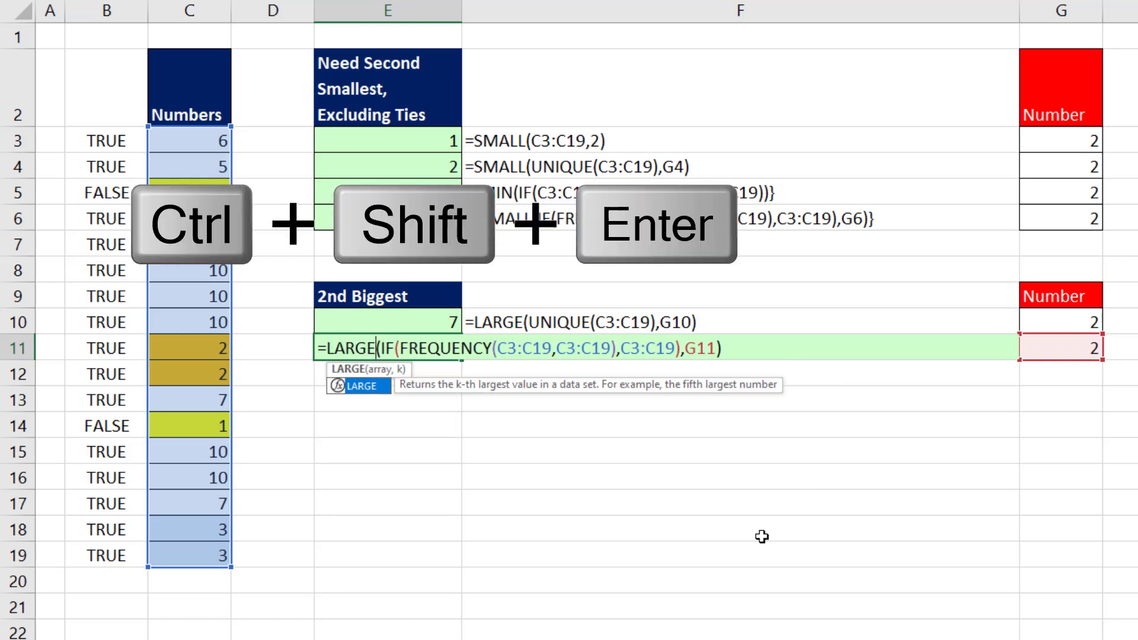
{"action": "key", "text": "ctrl+shift+Return"}
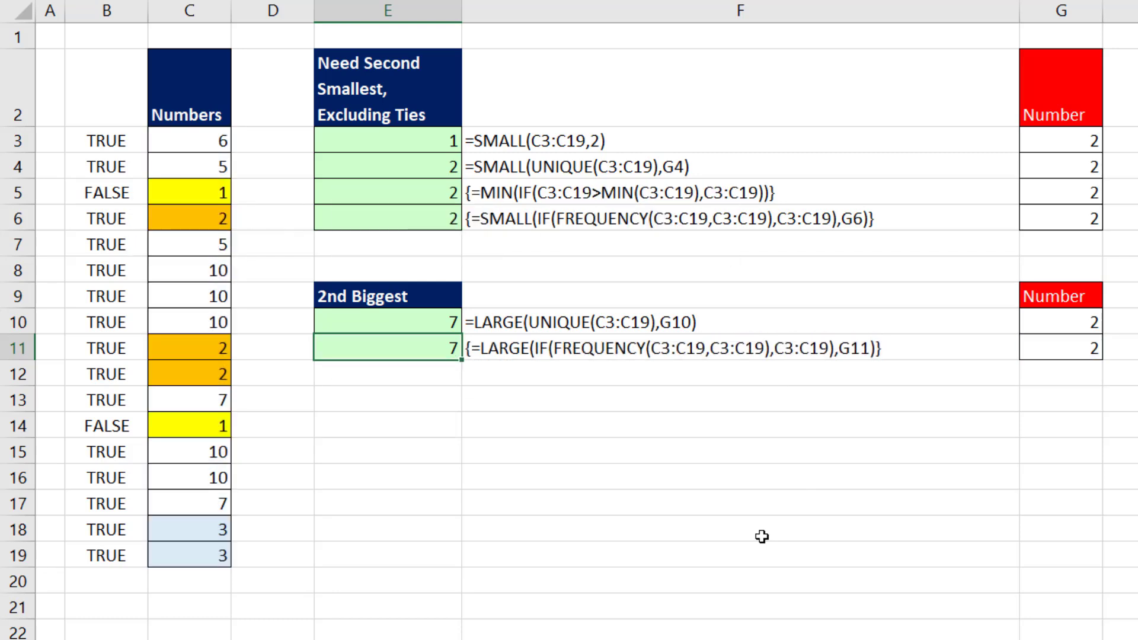